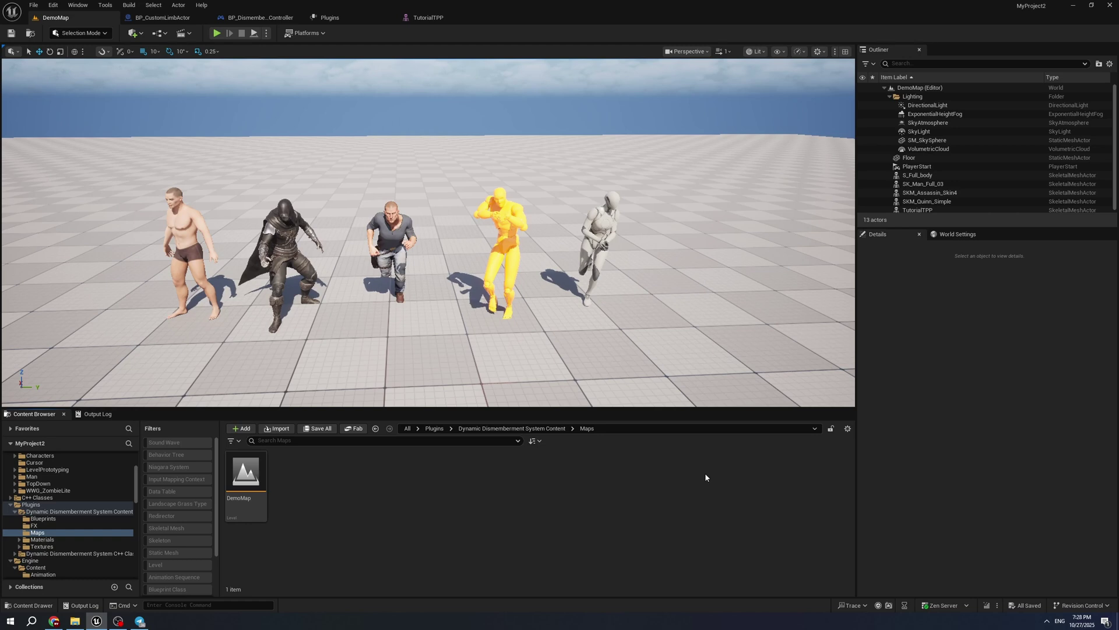
- Check the Dynamic Dismemberment System entry in the plugin list and return to the DemoMap level
{"action": "left_click", "coordinate": [341, 24]}
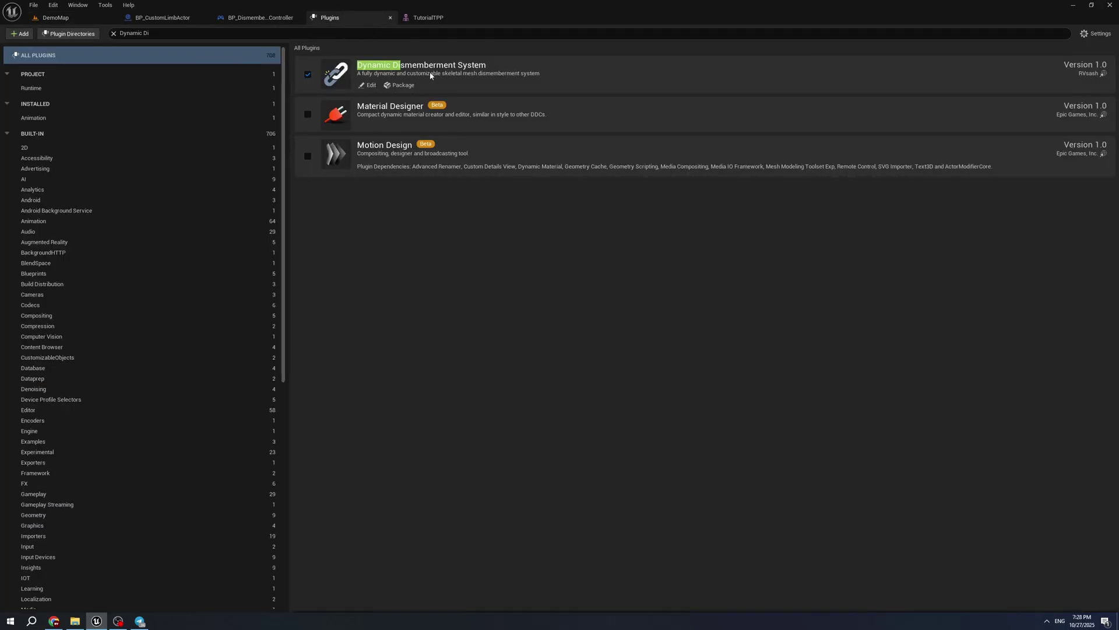
{"action": "left_click", "coordinate": [82, 19]}
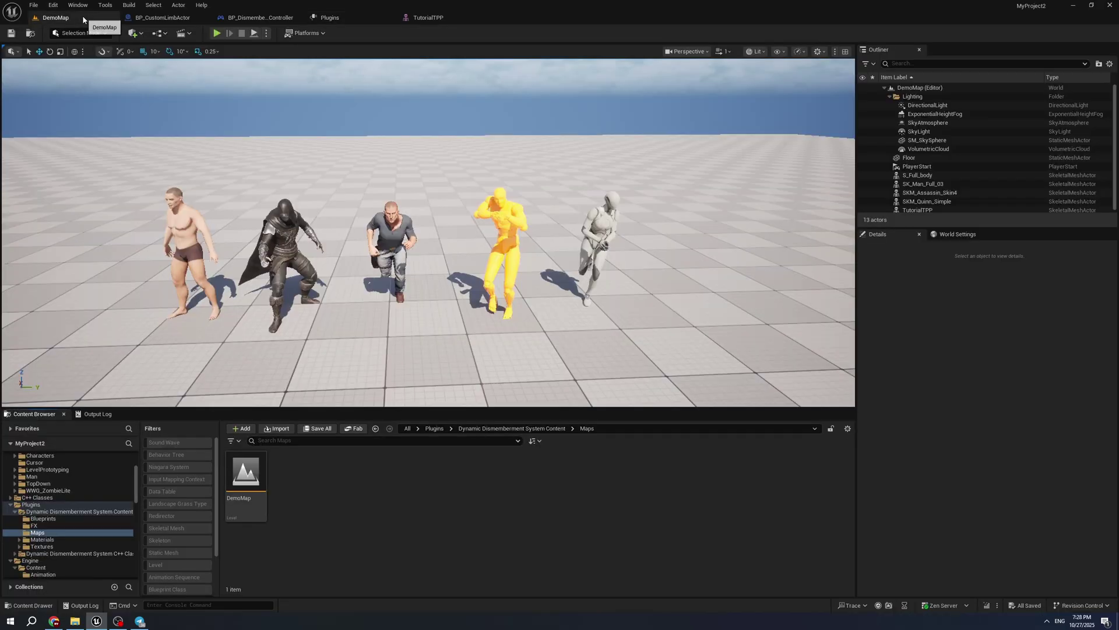
- Examine the Remove Bone from Body and Body Part Dismemberment nodes in the BP_DismembermentController event graph
{"action": "left_click", "coordinate": [254, 18]}
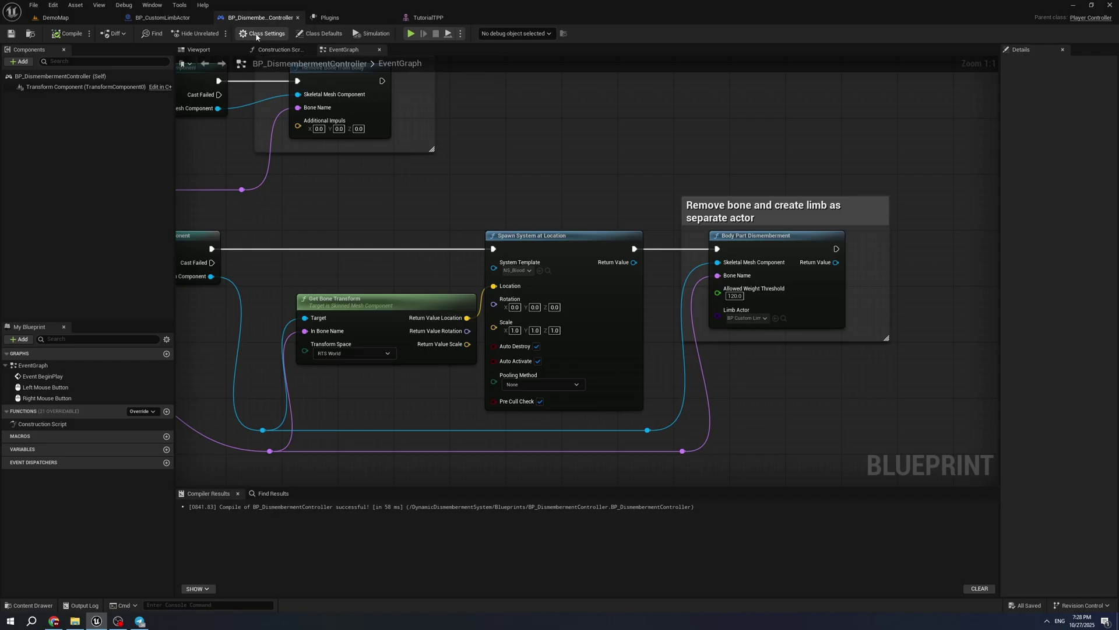
{"action": "scroll", "coordinate": [557, 200], "scroll_direction": "up", "scroll_amount": 3}
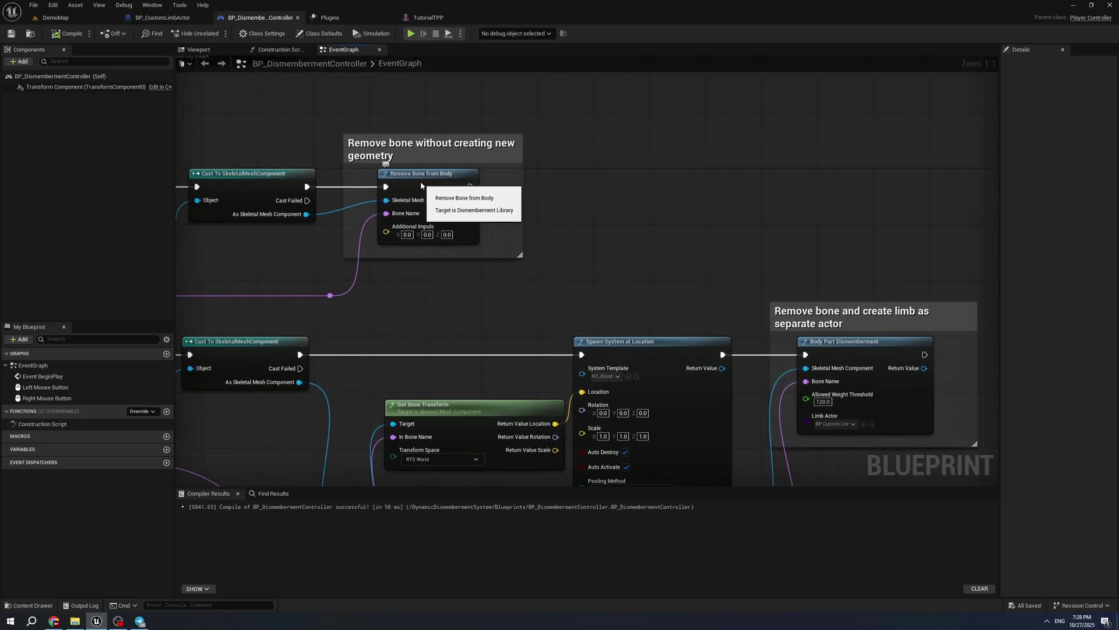
{"action": "left_click", "coordinate": [421, 186]}
{"action": "right_click_drag", "start_coordinate": [679, 243], "coordinate": [542, 220]}
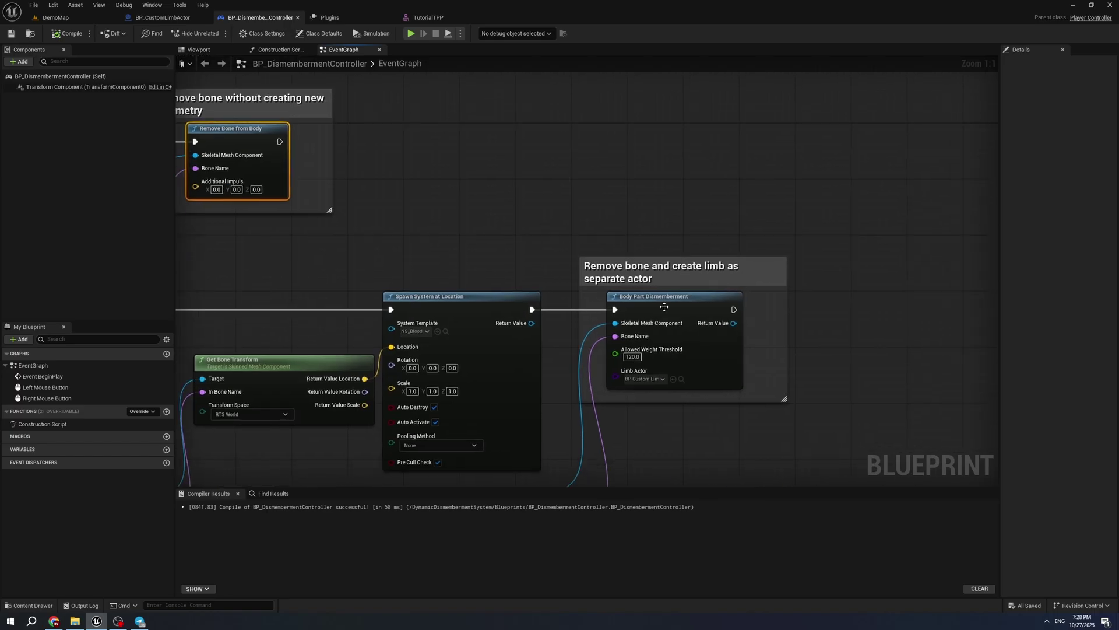
{"action": "left_click", "coordinate": [664, 307]}
{"action": "right_click_drag", "start_coordinate": [415, 188], "coordinate": [579, 212]}
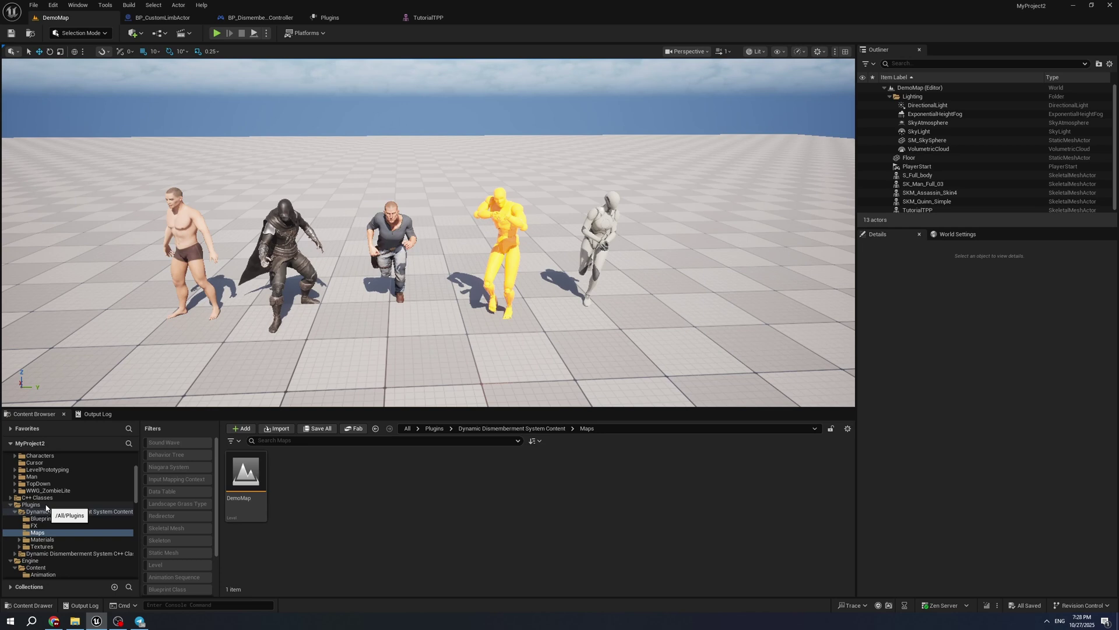
- Open the Maps folder of the Dynamic Dismemberment System Content plugin
{"action": "left_click", "coordinate": [32, 504]}
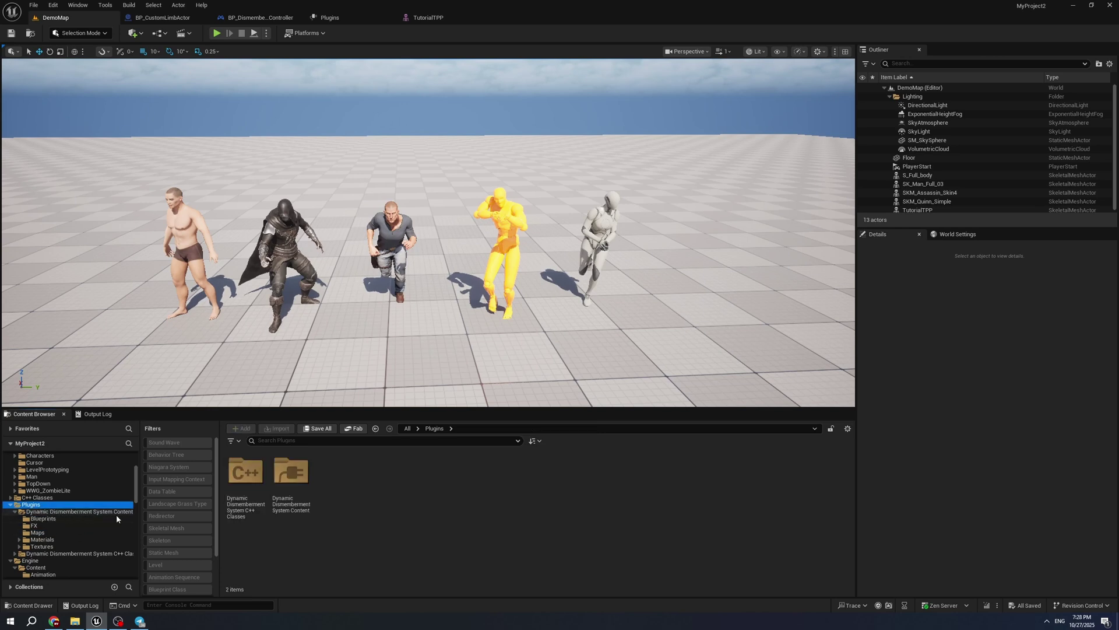
{"action": "double_click", "coordinate": [300, 514]}
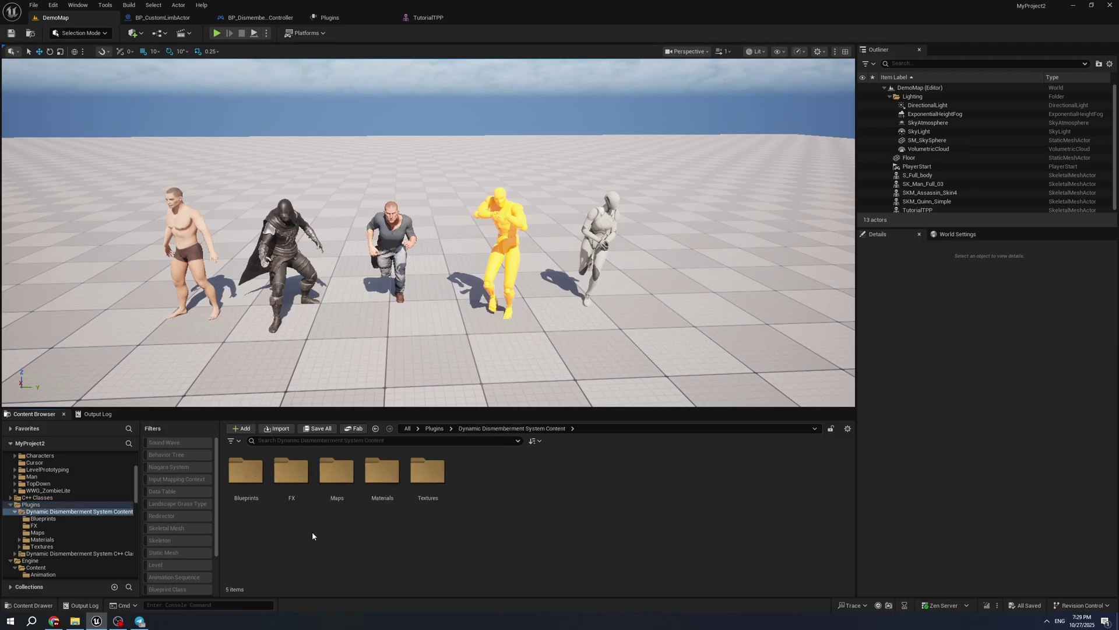
{"action": "double_click", "coordinate": [337, 486]}
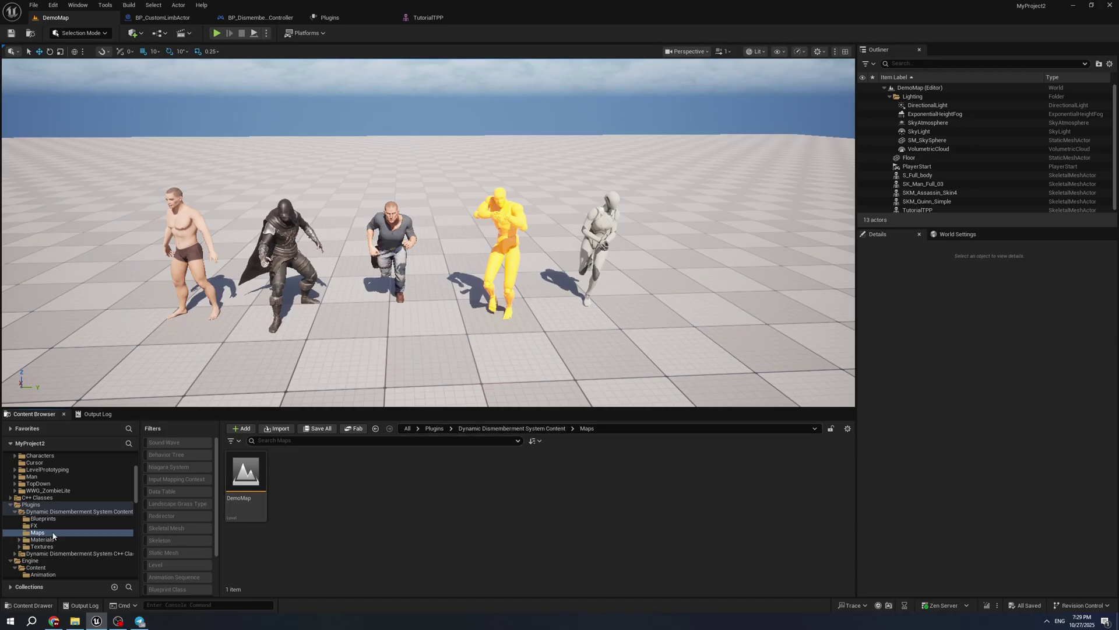
- Look through the plugin's Blueprints, FX, Maps and Materials content folders and return to the Maps folder
{"action": "left_click", "coordinate": [79, 511]}
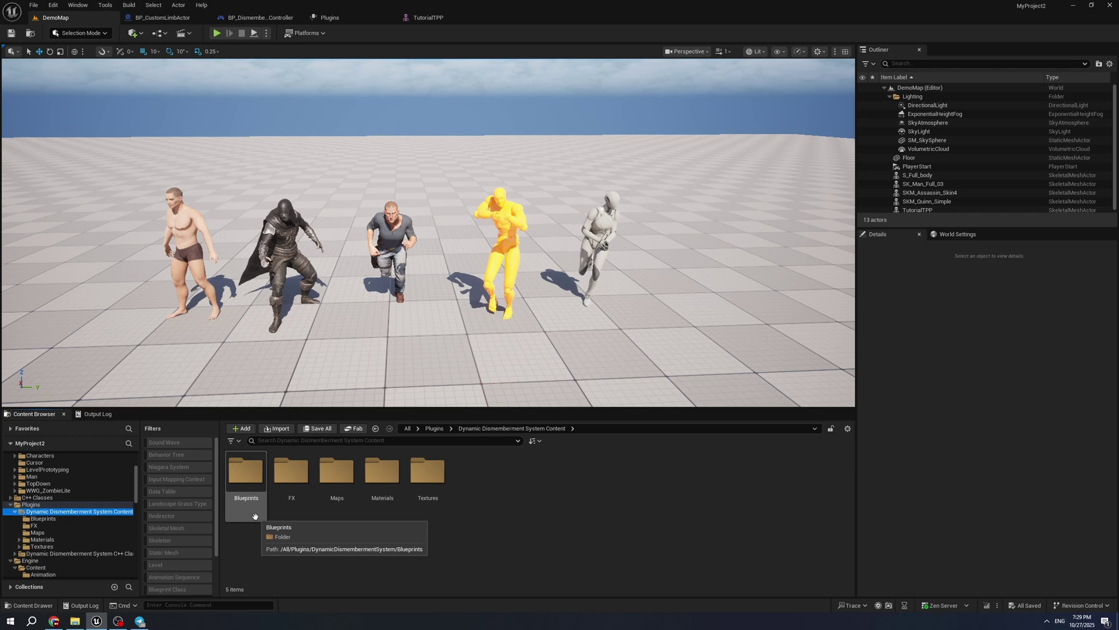
{"action": "double_click", "coordinate": [259, 515]}
{"action": "key", "text": "alt+Left"}
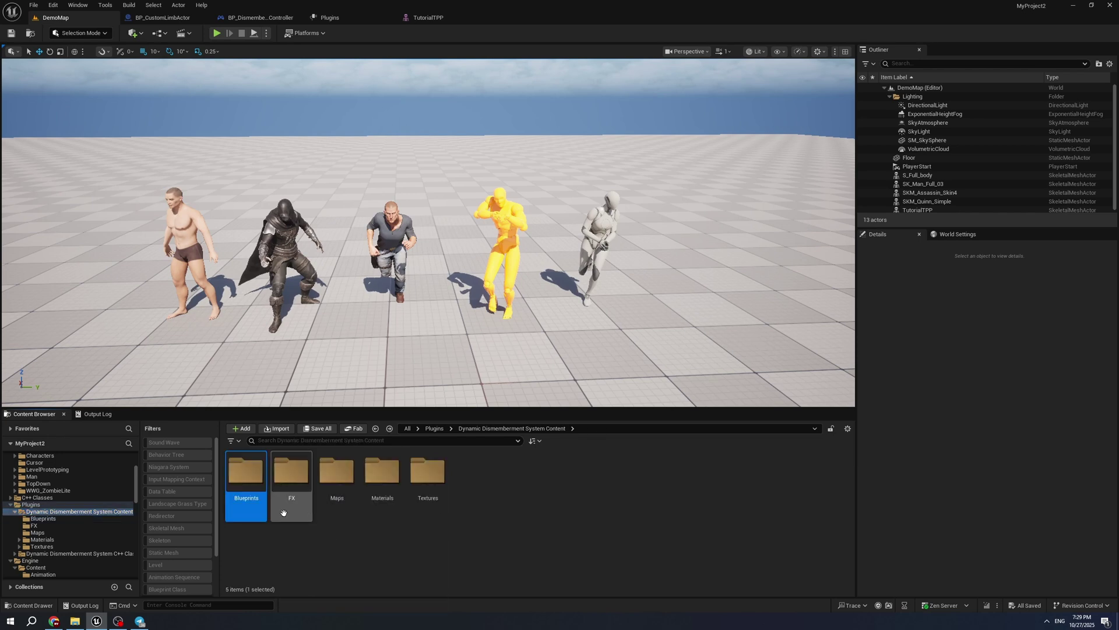
{"action": "double_click", "coordinate": [288, 513]}
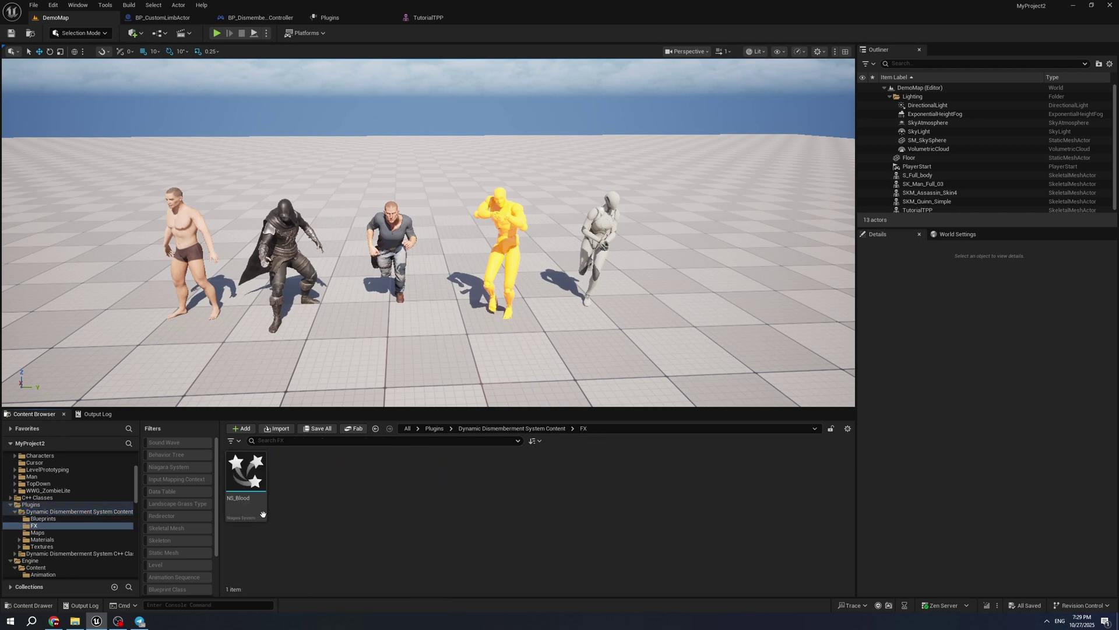
{"action": "key", "text": "alt+Left"}
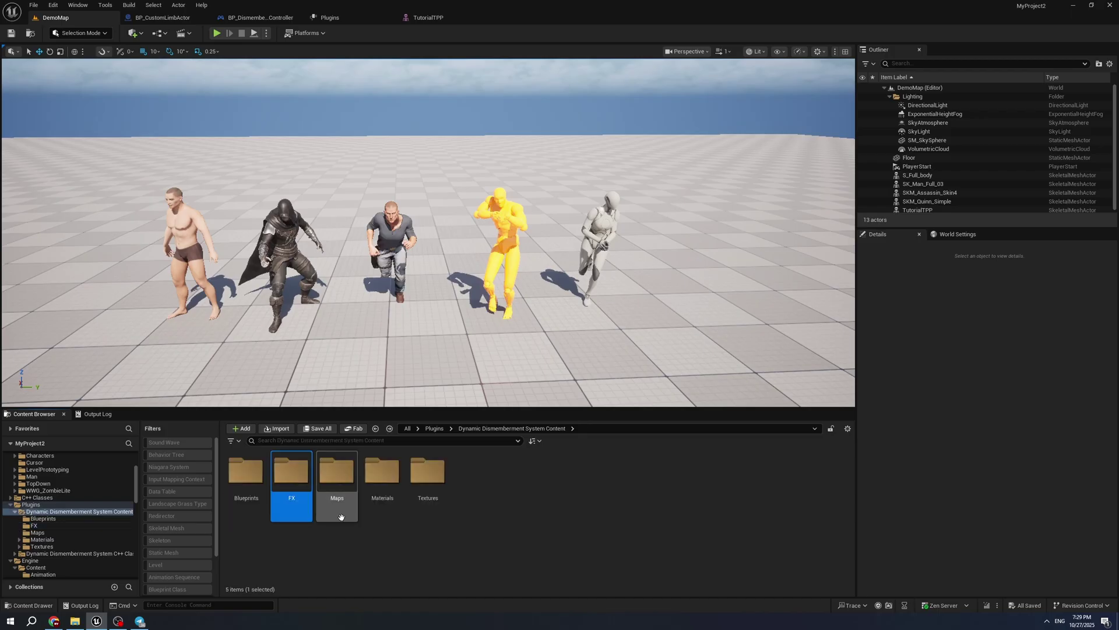
{"action": "double_click", "coordinate": [338, 513]}
{"action": "key", "text": "alt+Left"}
{"action": "double_click", "coordinate": [378, 513]}
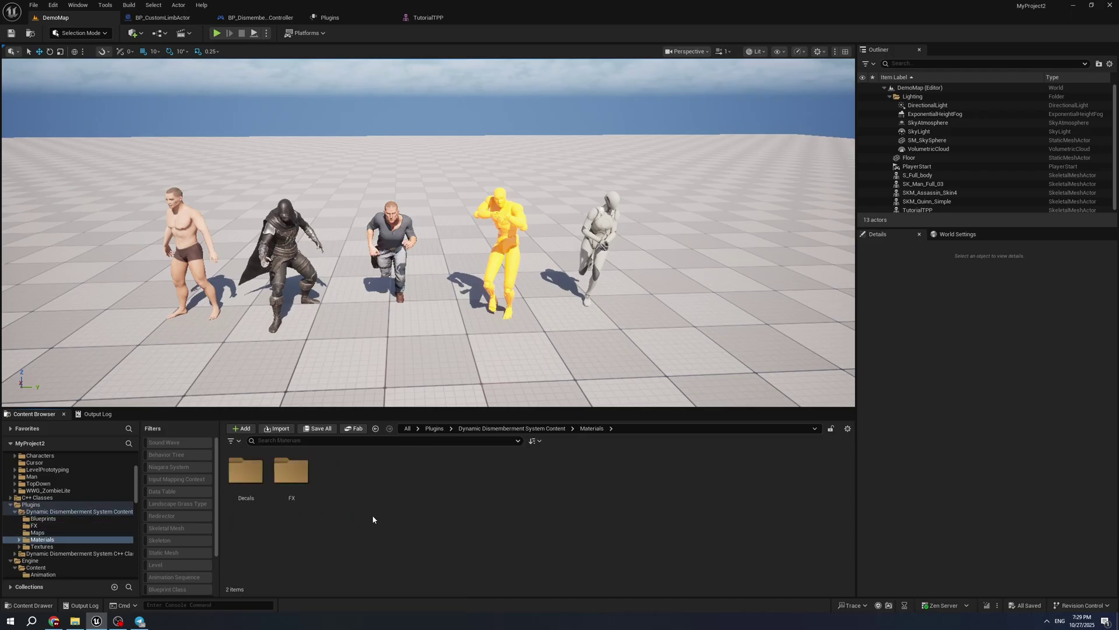
{"action": "key", "text": "alt+Left"}
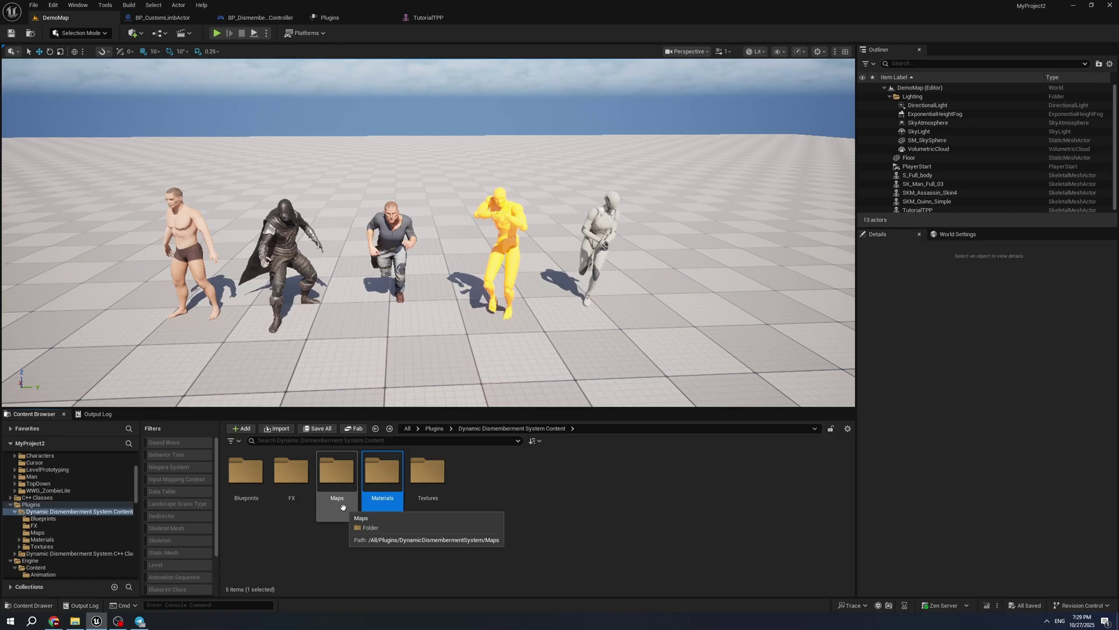
{"action": "double_click", "coordinate": [343, 506]}
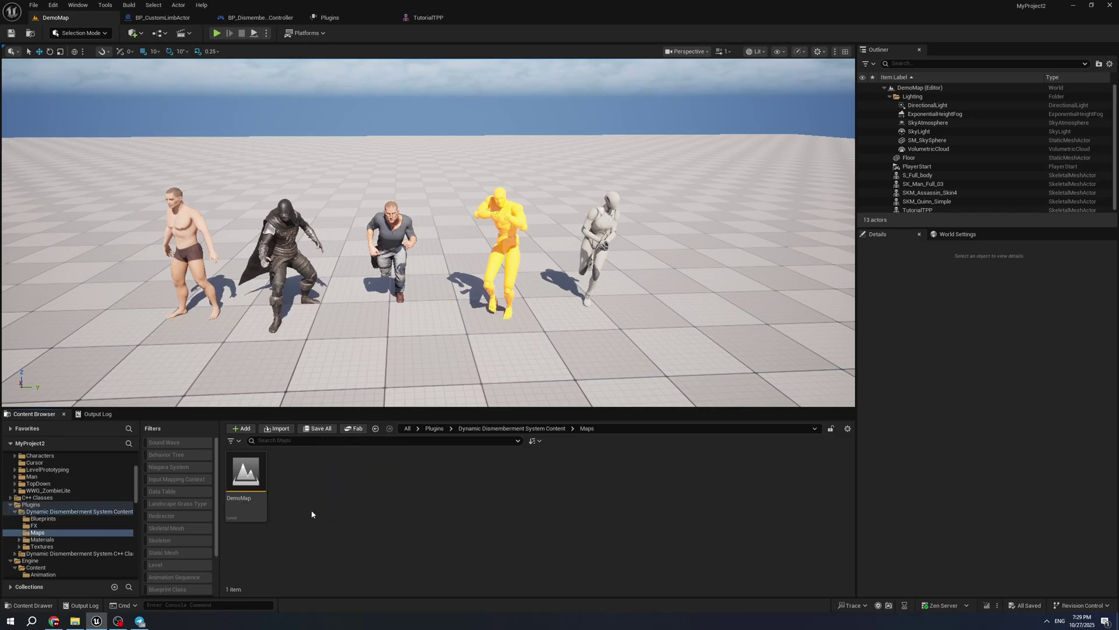
- Play the demo level, approach the characters, test body part dismemberment on several of them, and stop the play session
{"action": "left_click", "coordinate": [216, 33]}
{"action": "key", "text": "w"}
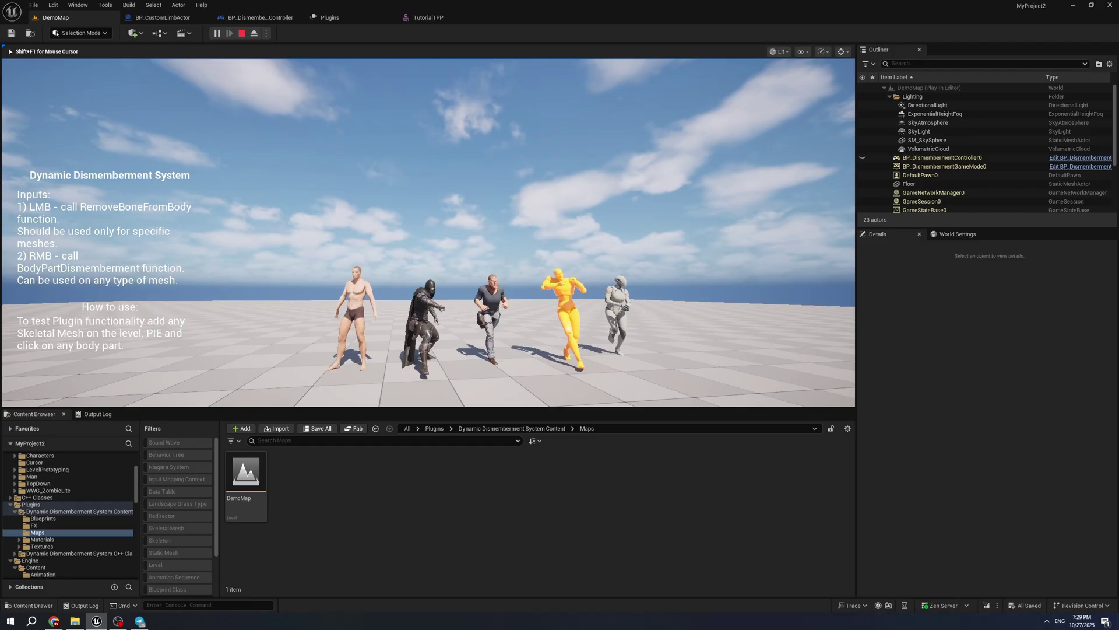
{"action": "key", "text": "s"}
{"action": "key", "text": "w"}
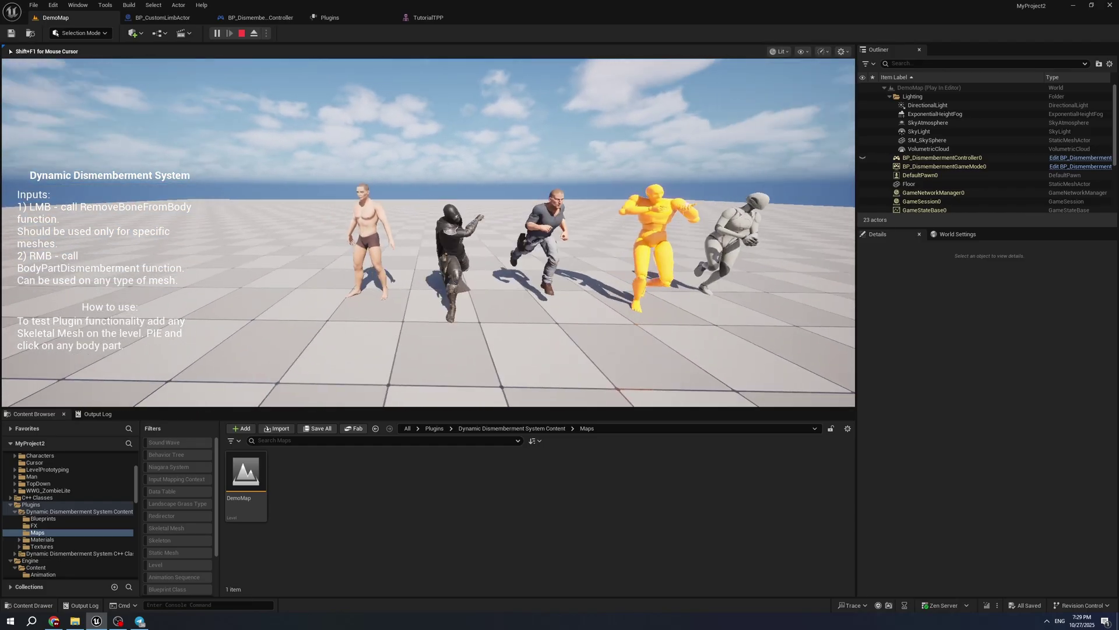
{"action": "key", "text": "shift+F1"}
{"action": "left_click", "coordinate": [362, 271]}
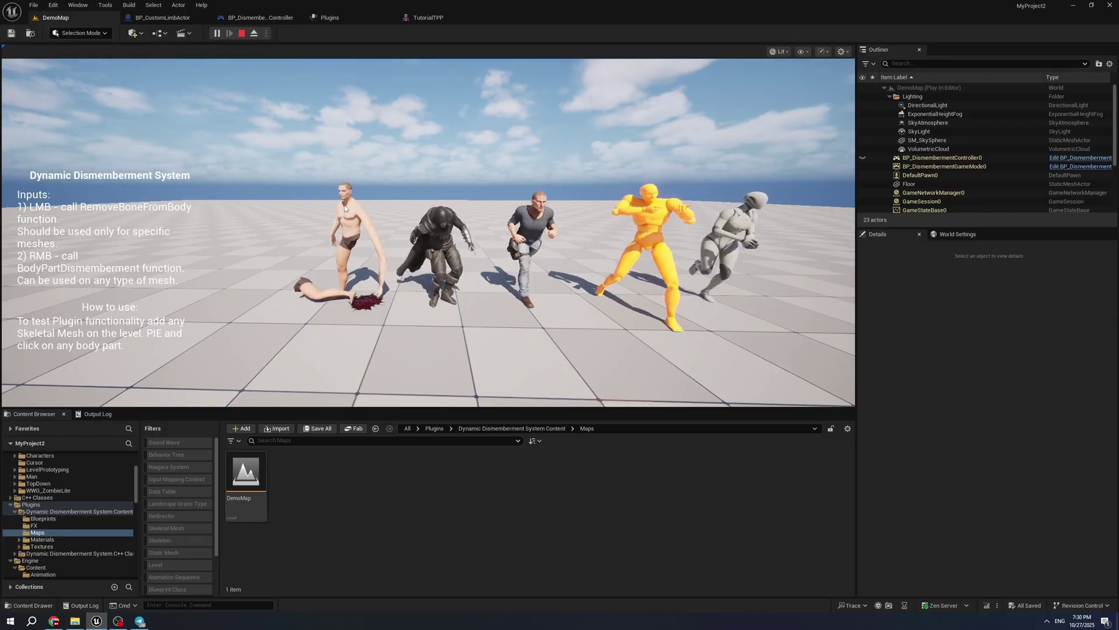
{"action": "left_click", "coordinate": [383, 215]}
{"action": "left_click", "coordinate": [446, 238]}
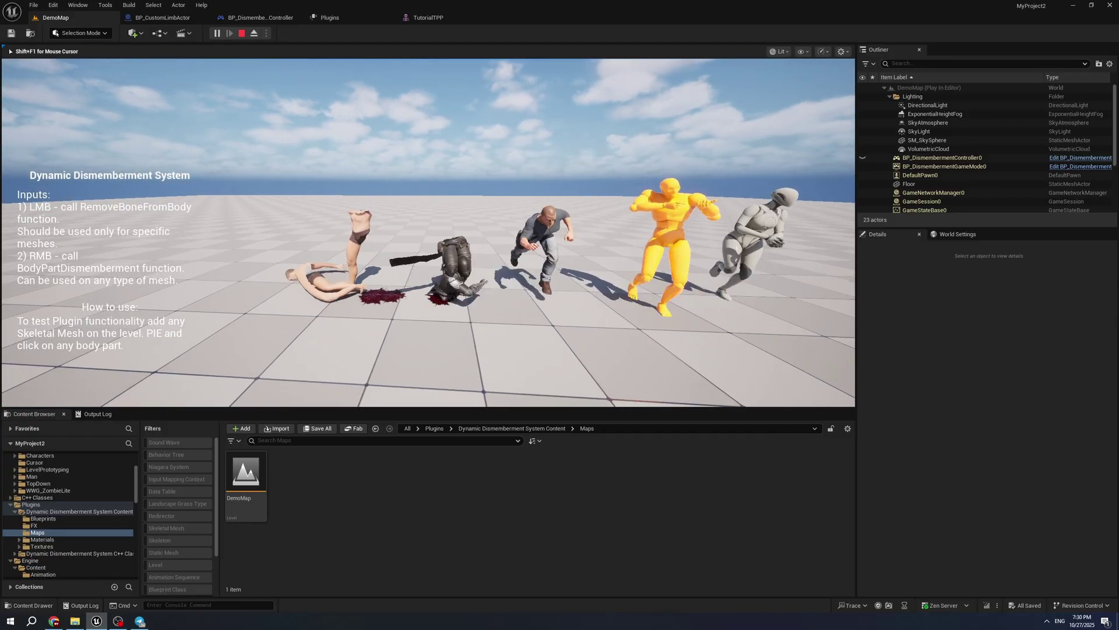
{"action": "left_click", "coordinate": [541, 220]}
{"action": "left_click", "coordinate": [661, 207]}
{"action": "key", "text": "Escape"}
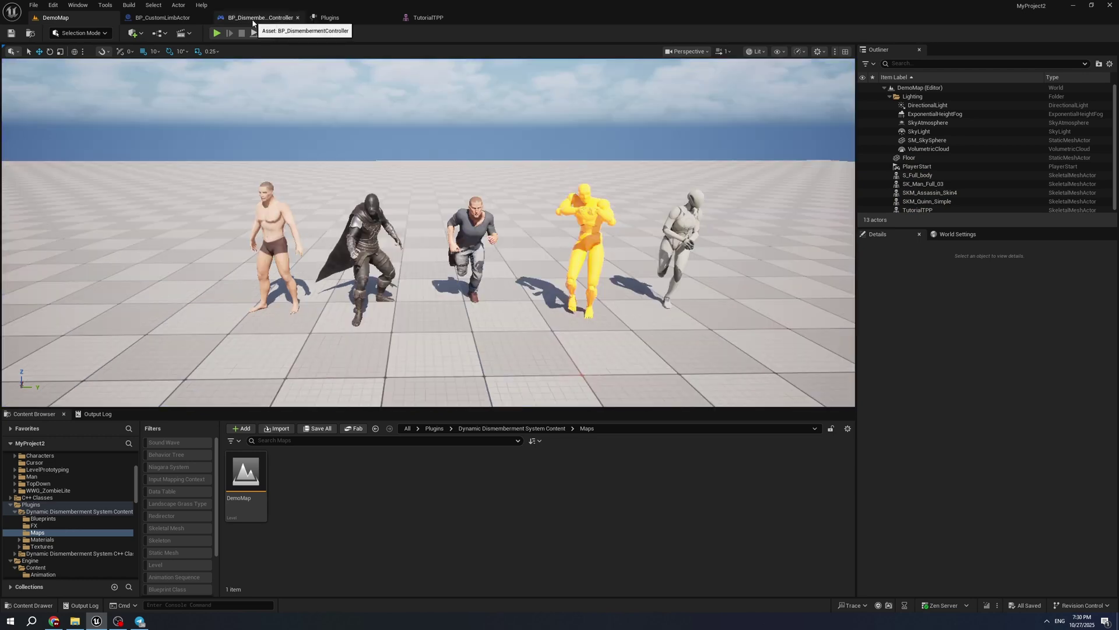
- Examine the inputs of the Remove Bone from Body node in the BP_DismembermentController event graph
{"action": "left_click", "coordinate": [253, 19]}
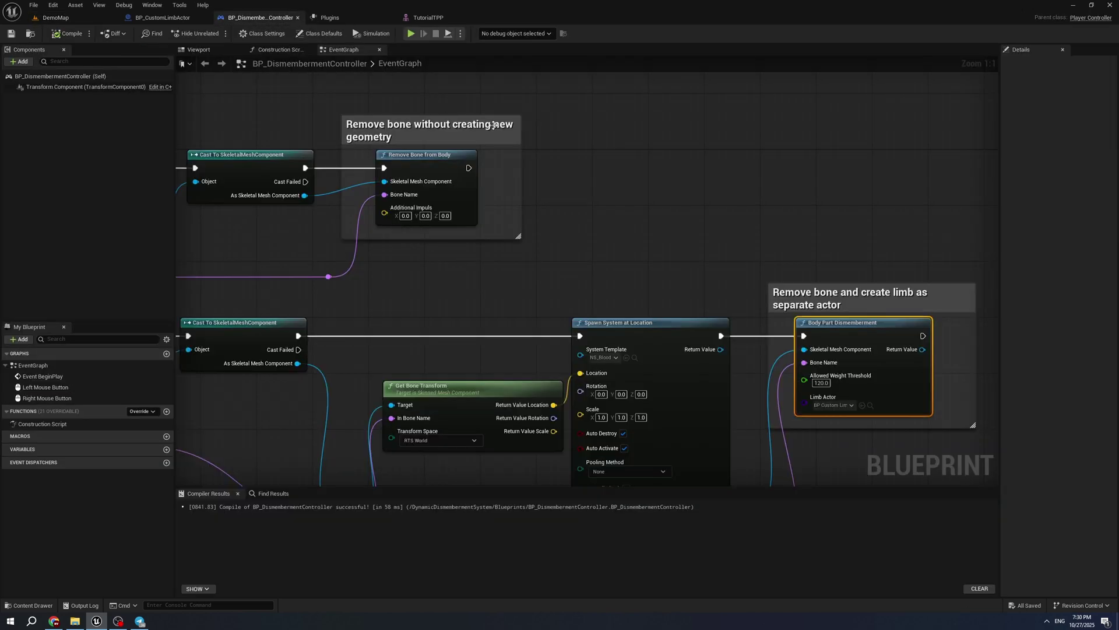
{"action": "left_click", "coordinate": [463, 184]}
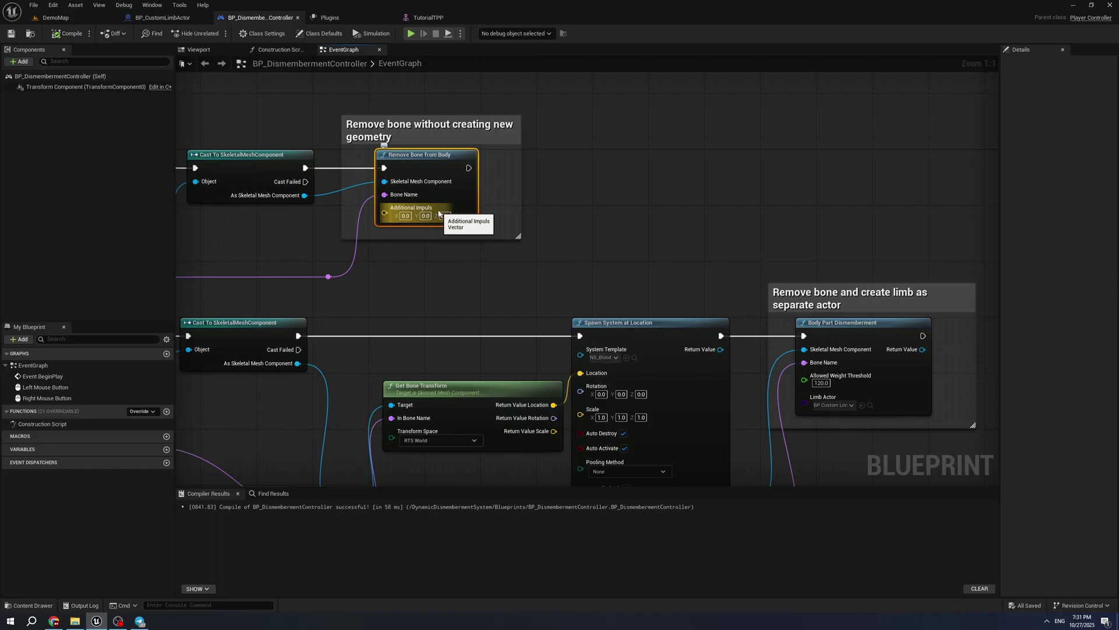
- Play DemoMap and test Remove Bone from Body on the yellow mannequin's limbs, head and torso
{"action": "left_click", "coordinate": [56, 18]}
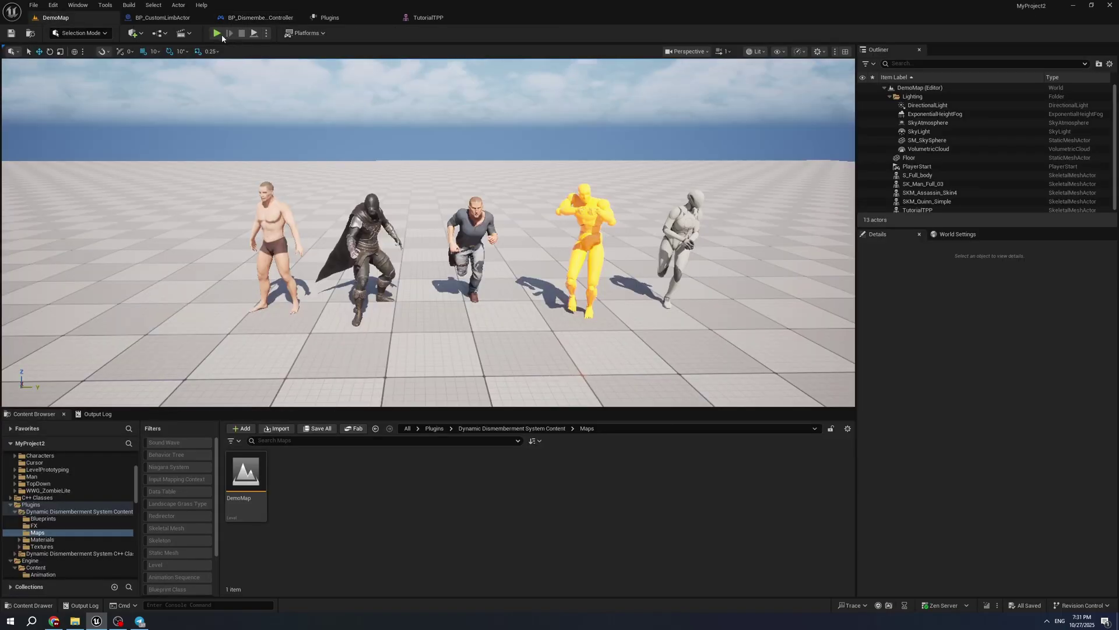
{"action": "left_click", "coordinate": [216, 33]}
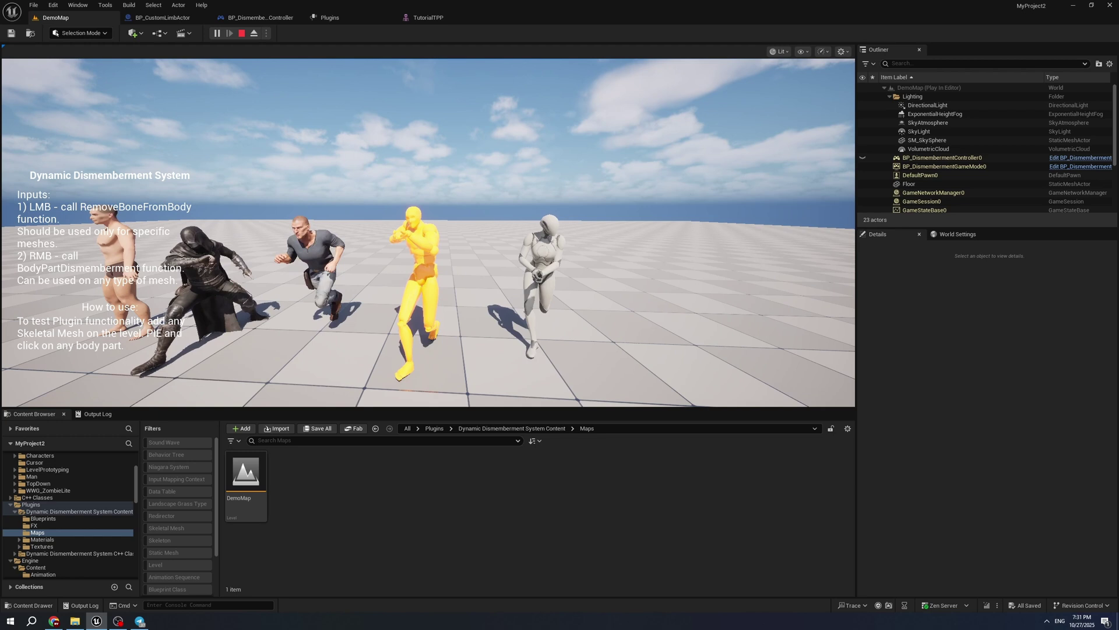
{"action": "left_click", "coordinate": [409, 312]}
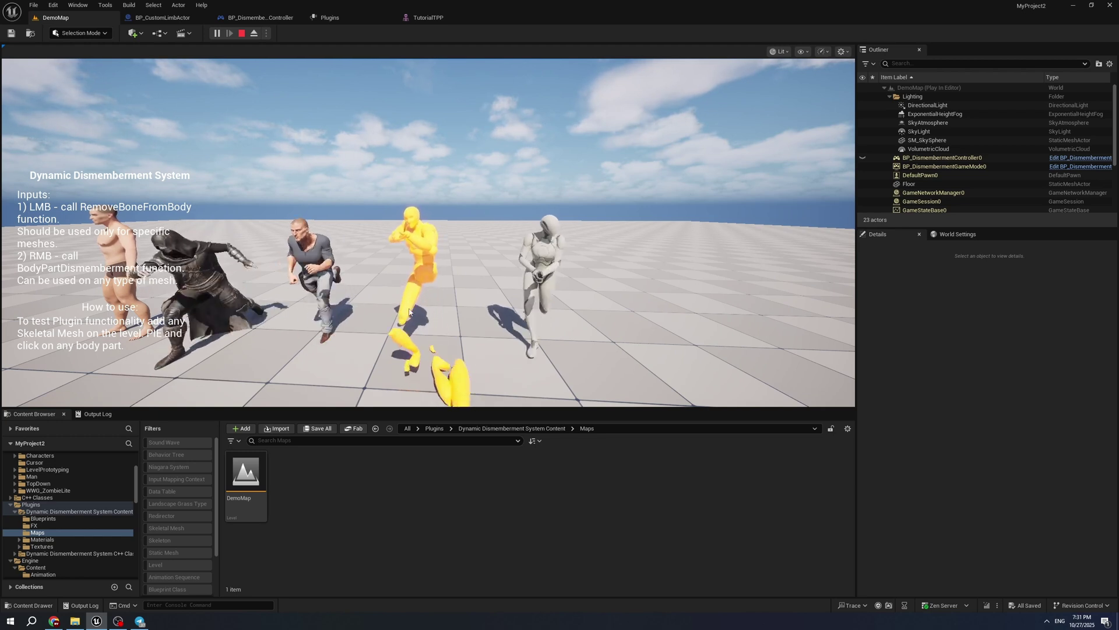
{"action": "left_click", "coordinate": [410, 297]}
{"action": "left_click", "coordinate": [394, 241]}
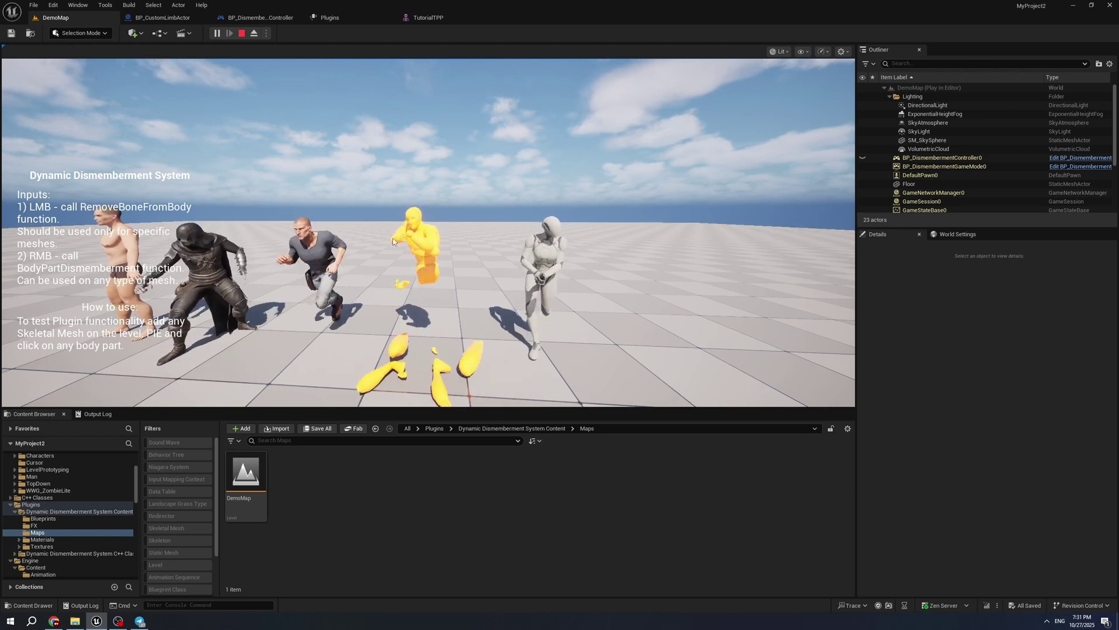
{"action": "left_click", "coordinate": [431, 246]}
{"action": "key", "text": "w"}
{"action": "left_click_drag", "start_coordinate": [431, 246], "coordinate": [454, 246]}
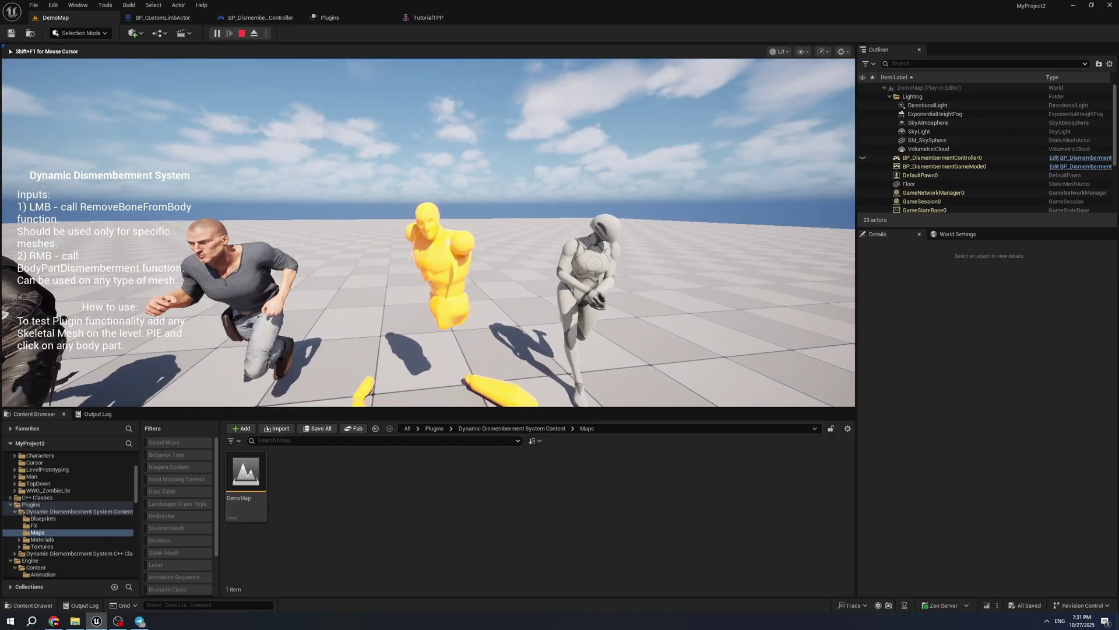
{"action": "key", "text": "shift+F1"}
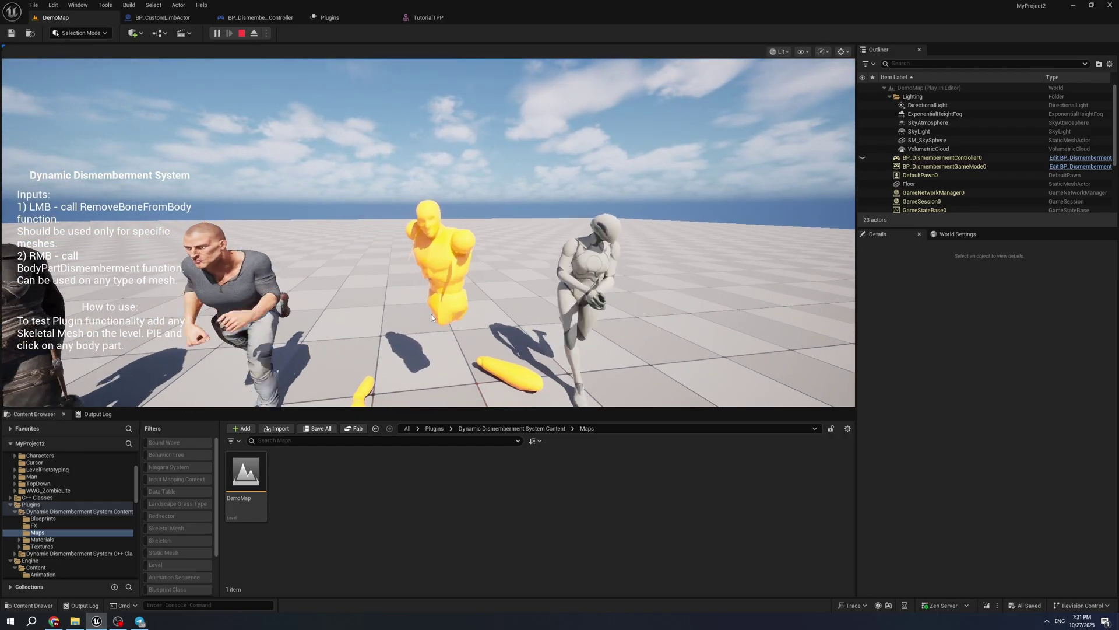
{"action": "left_click", "coordinate": [423, 219]}
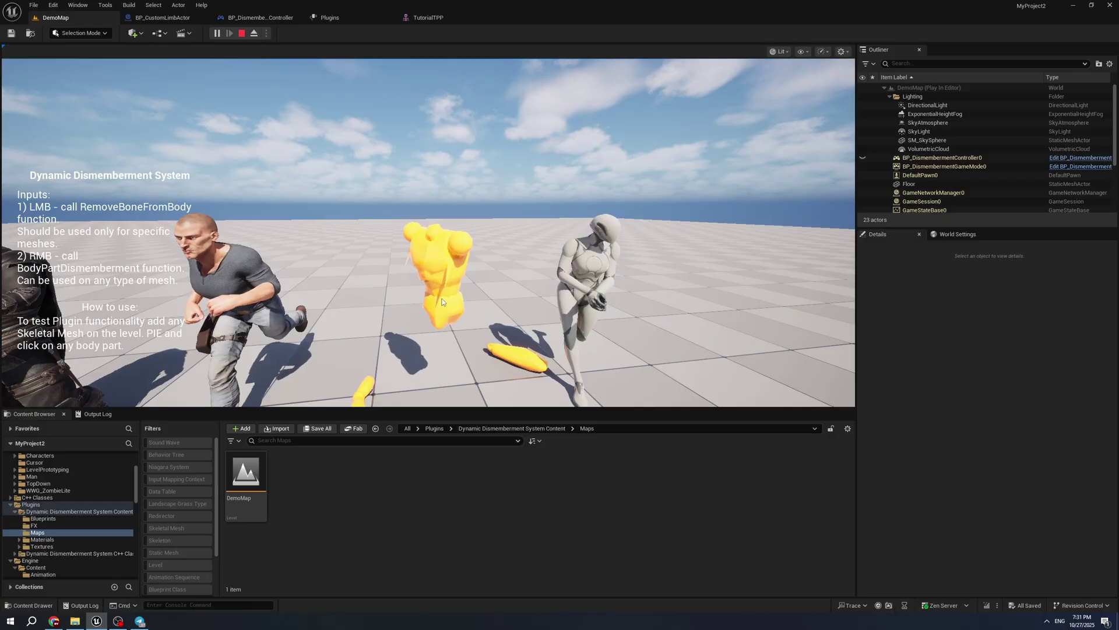
{"action": "left_click", "coordinate": [442, 302]}
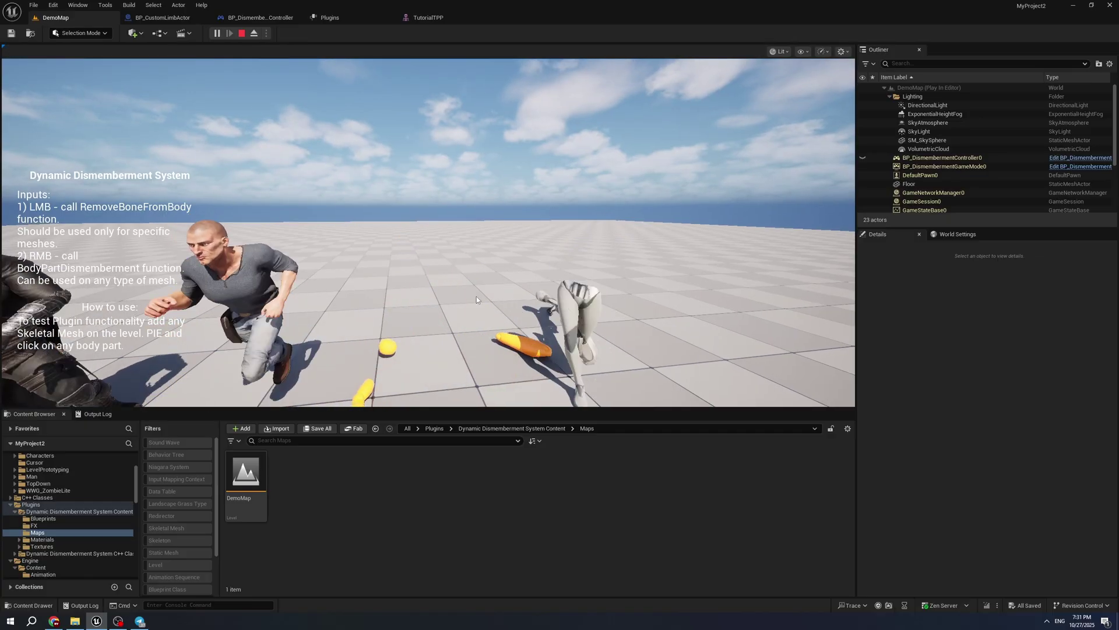
- Test bone removal on the other characters in the level and end the play session
{"action": "left_click", "coordinate": [476, 300]}
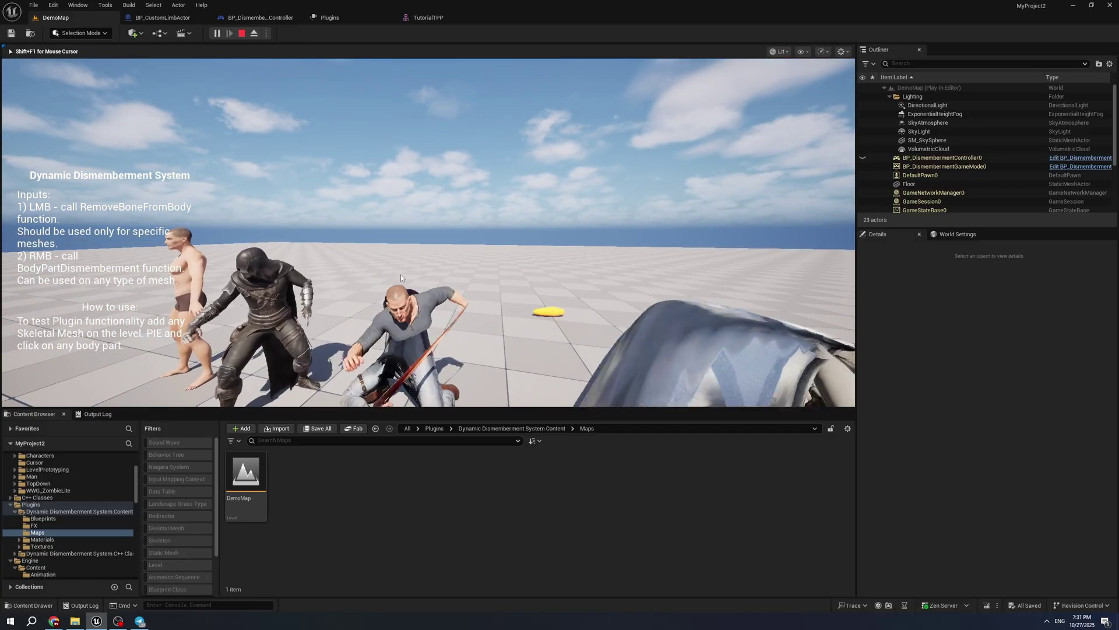
{"action": "left_click_drag", "start_coordinate": [400, 279], "coordinate": [326, 278]}
{"action": "key", "text": "s"}
{"action": "left_click", "coordinate": [468, 229]}
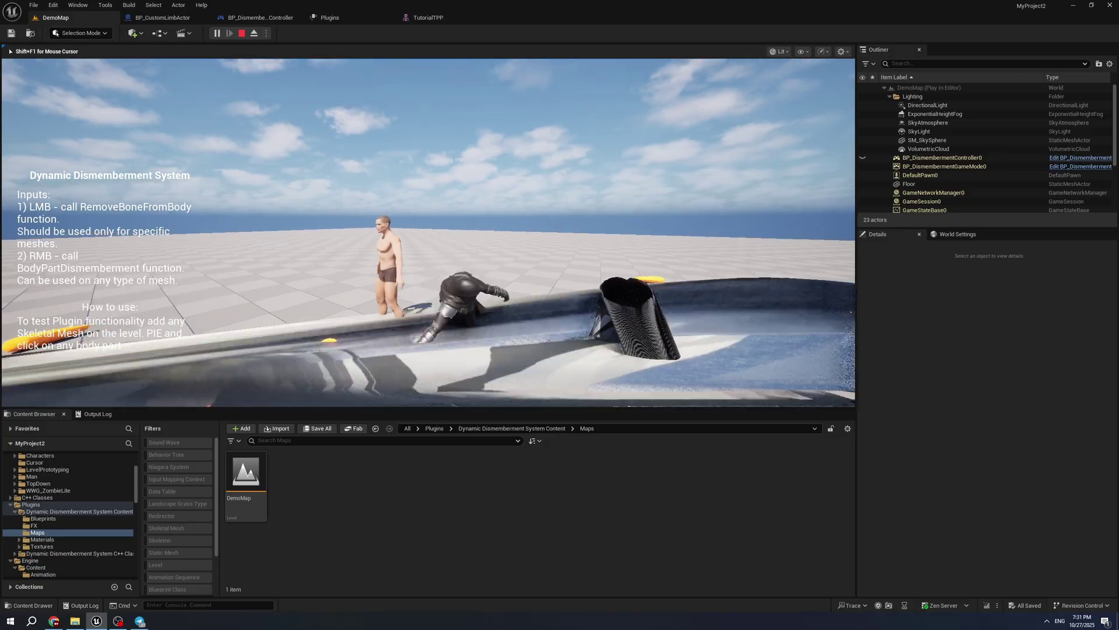
{"action": "left_click", "coordinate": [385, 225]}
{"action": "left_click_drag", "start_coordinate": [388, 232], "coordinate": [467, 231]}
{"action": "key", "text": "a"}
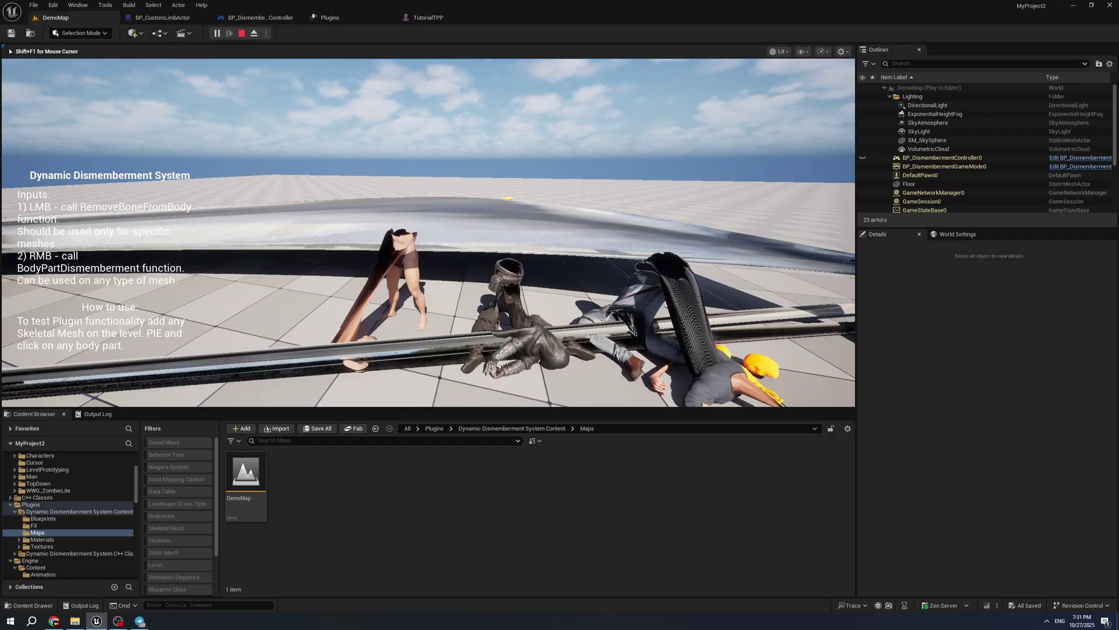
{"action": "key", "text": "Escape"}
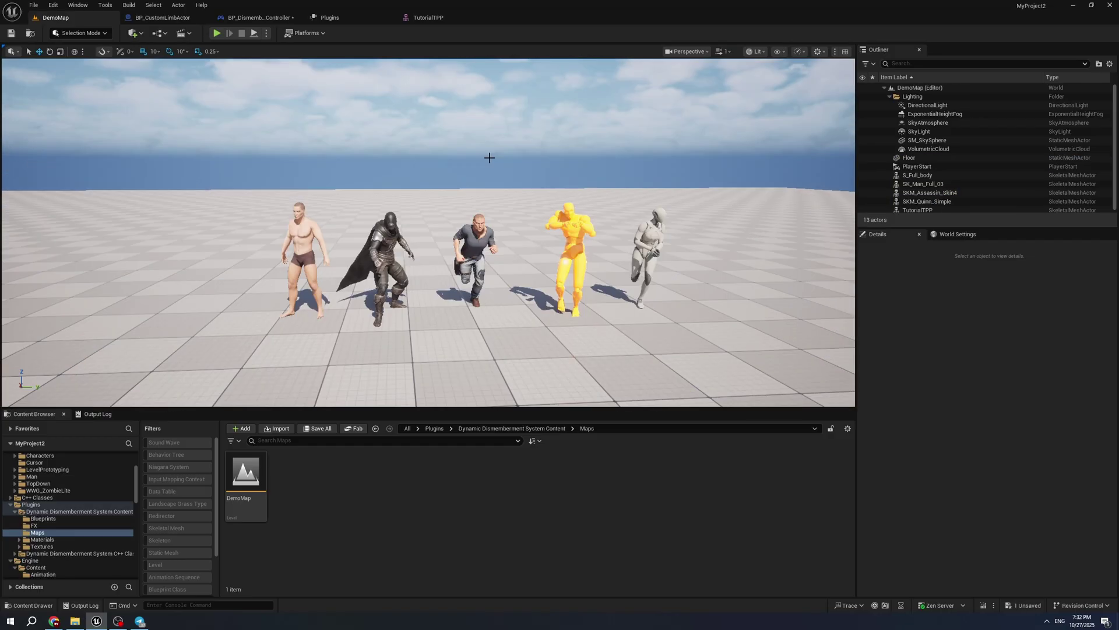
- Review the Body Part Dismemberment node in the BP_DismembermentController event graph and start playing DemoMap
{"action": "left_click", "coordinate": [274, 19]}
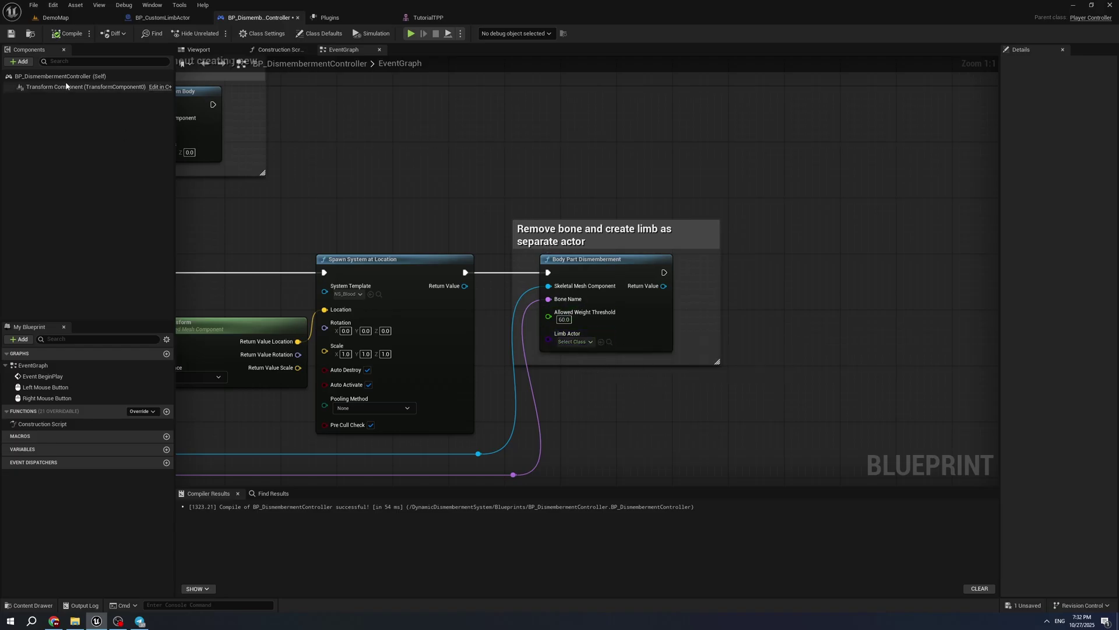
{"action": "left_click", "coordinate": [57, 18]}
{"action": "left_click", "coordinate": [218, 34]}
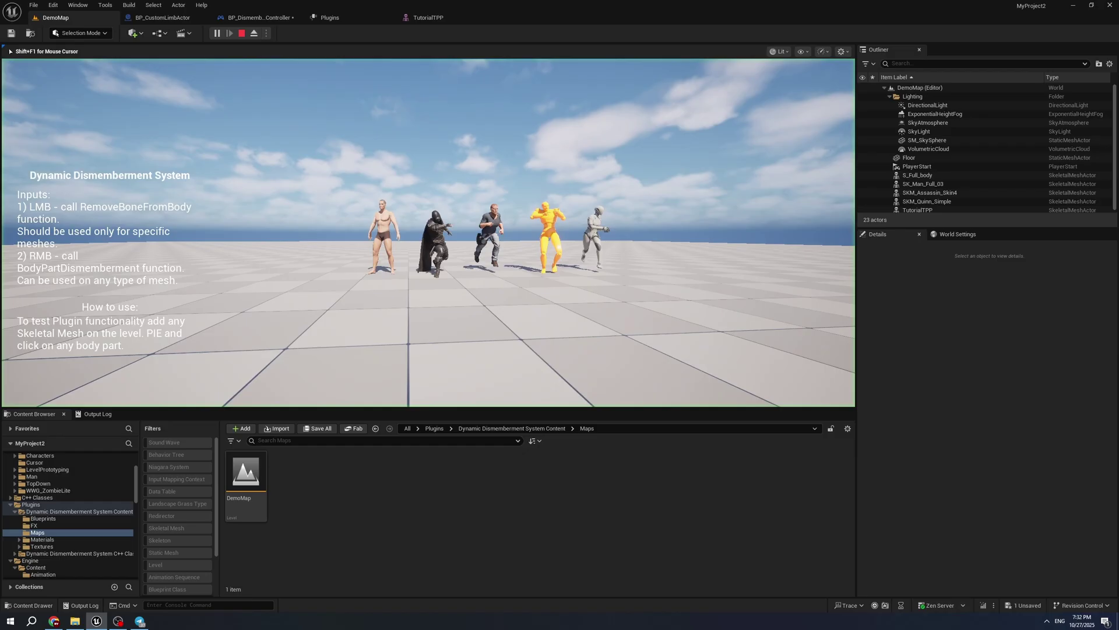
- Approach the gray mannequin and test Body Part Dismemberment on its leg, head and arms
{"action": "key", "text": "w"}
{"action": "key", "text": "d"}
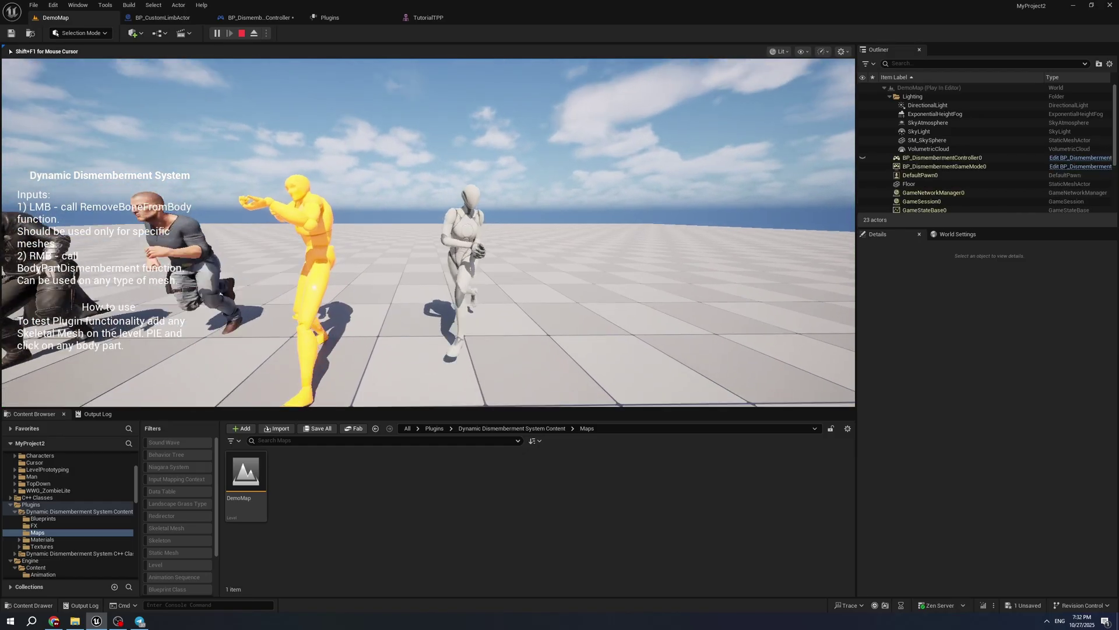
{"action": "left_click", "coordinate": [470, 286]}
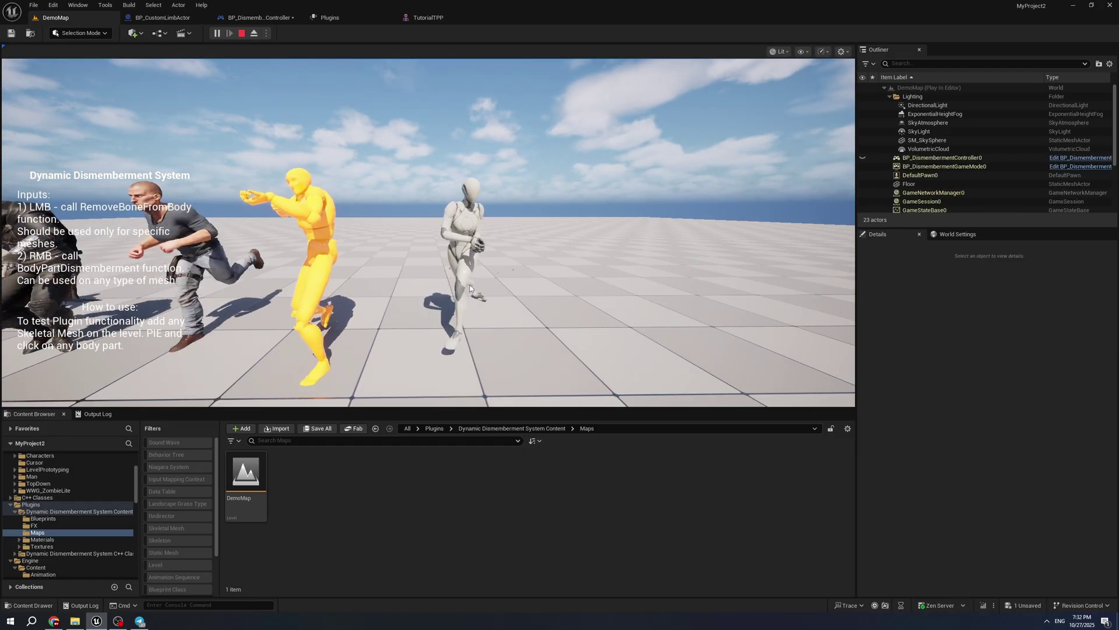
{"action": "left_click", "coordinate": [468, 191]}
{"action": "left_click", "coordinate": [449, 241]}
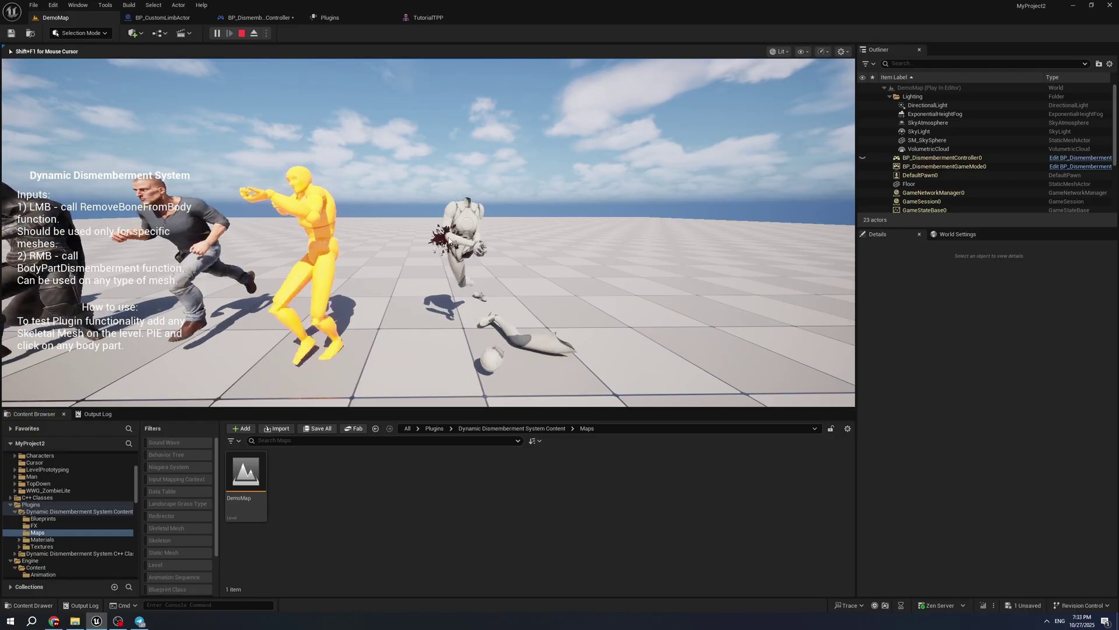
{"action": "left_click", "coordinate": [486, 230]}
{"action": "left_click_drag", "start_coordinate": [487, 232], "coordinate": [470, 227]}
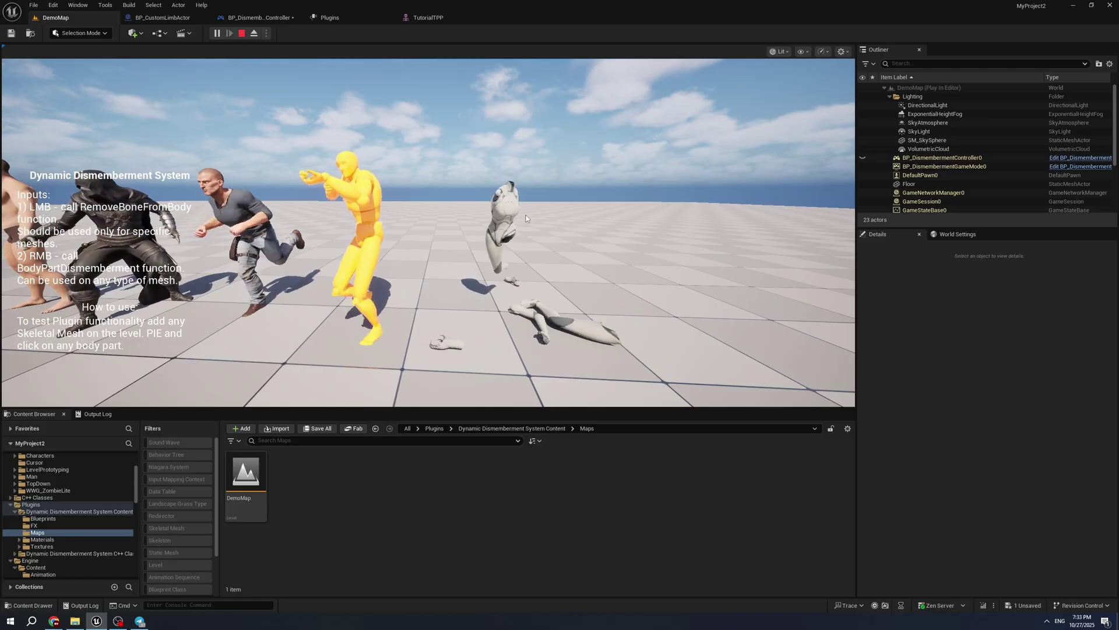
{"action": "left_click", "coordinate": [479, 229]}
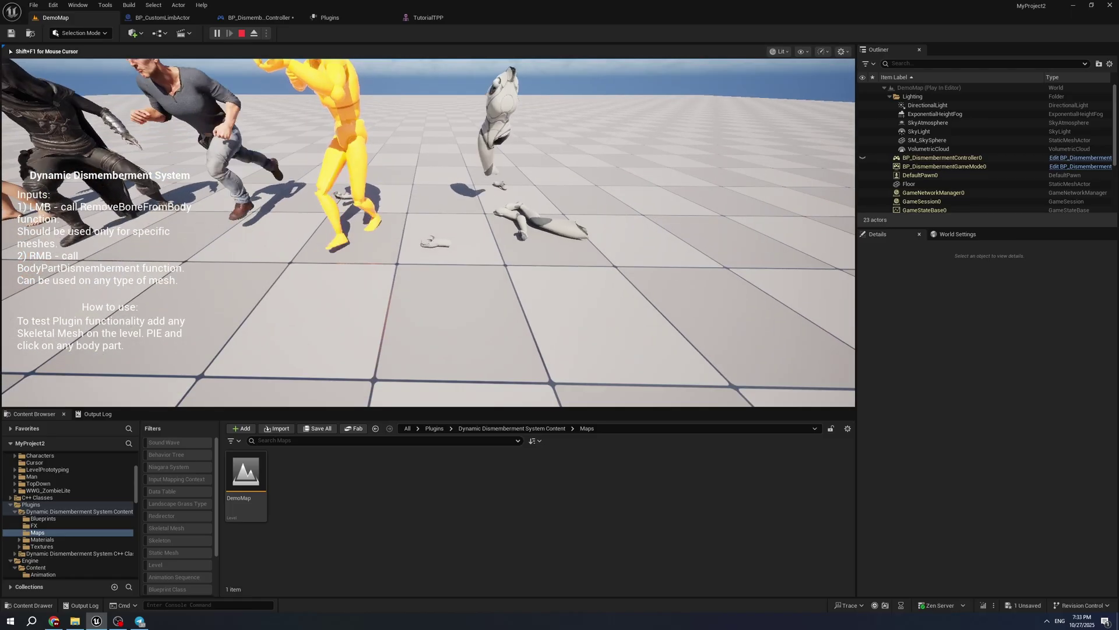
- Test limb separation on the yellow mannequin's limbs and on the gray-shirted man's head and torso
{"action": "key", "text": "a"}
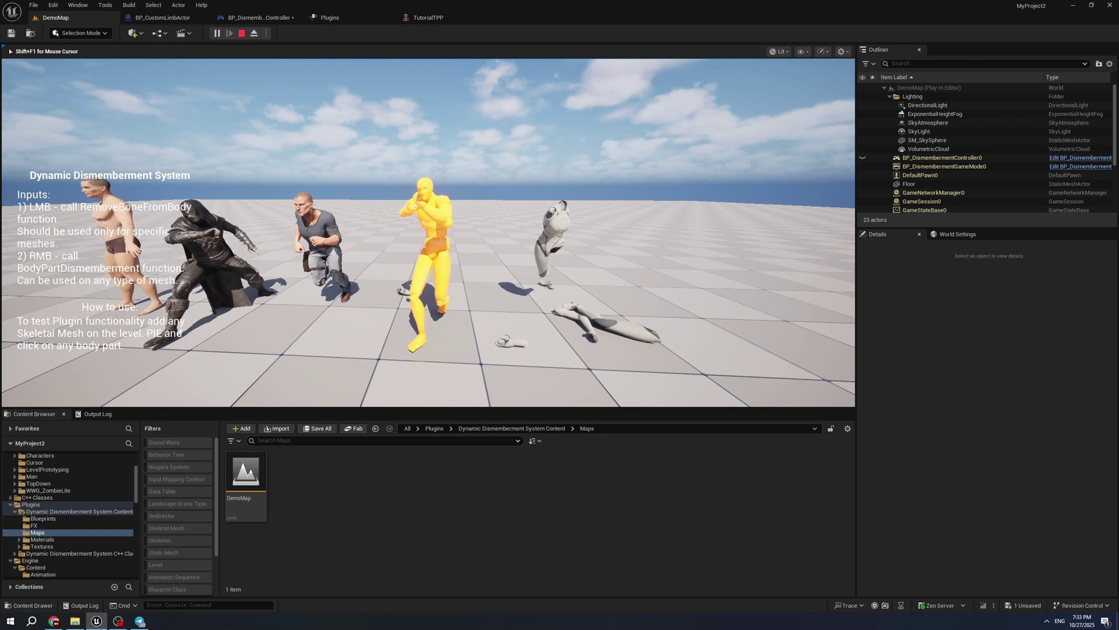
{"action": "key", "text": "shift+F1"}
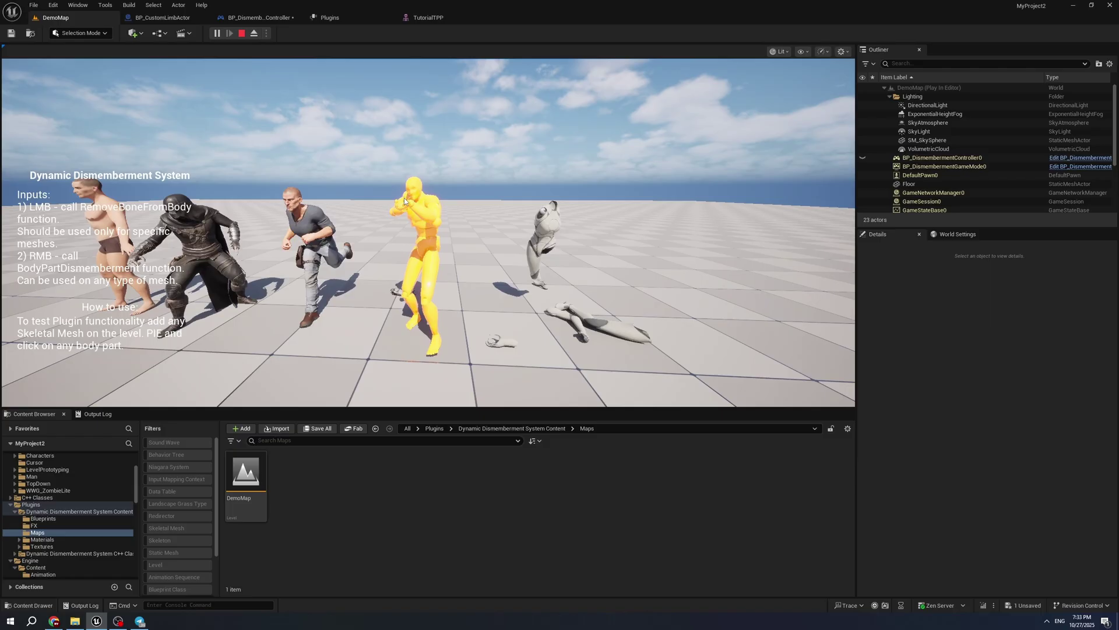
{"action": "left_click", "coordinate": [429, 212]}
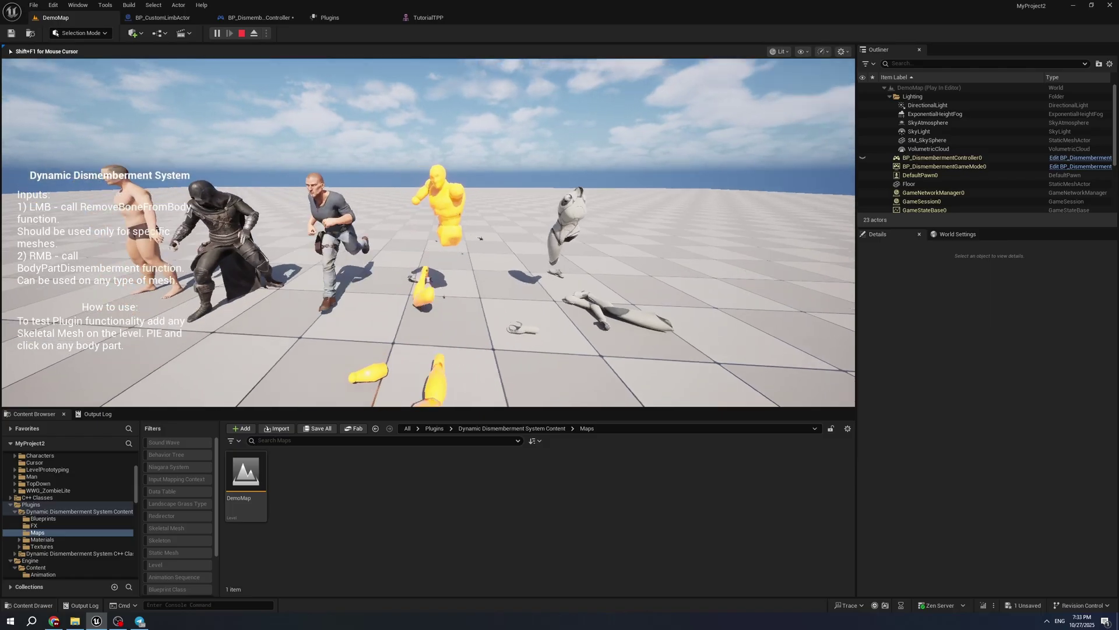
{"action": "right_click_drag", "start_coordinate": [429, 212], "coordinate": [382, 217]}
{"action": "right_click", "coordinate": [420, 178]}
{"action": "right_click", "coordinate": [418, 204]}
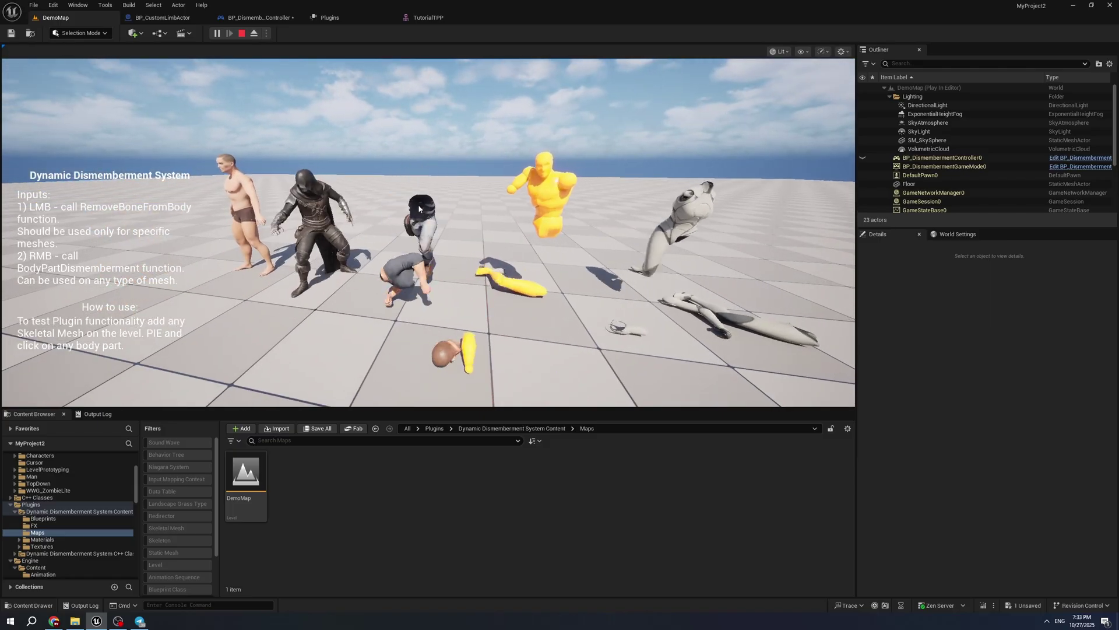
{"action": "left_click", "coordinate": [419, 208]}
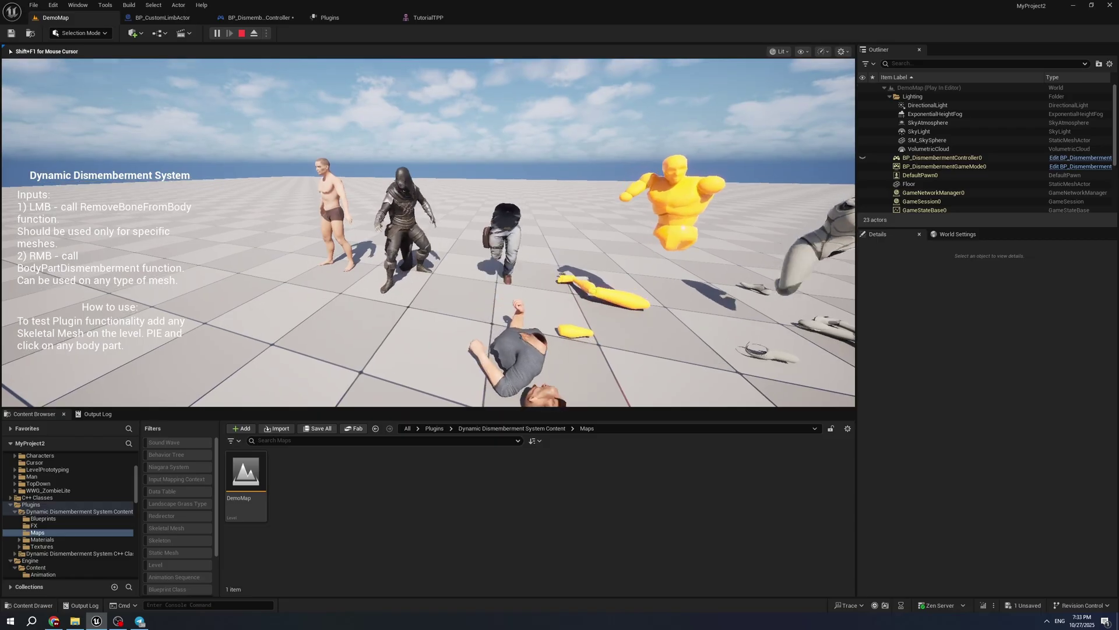
- Separate body parts from the hooded assassin and the shirtless man, and end the play session
{"action": "key", "text": "w"}
{"action": "right_click", "coordinate": [482, 222]}
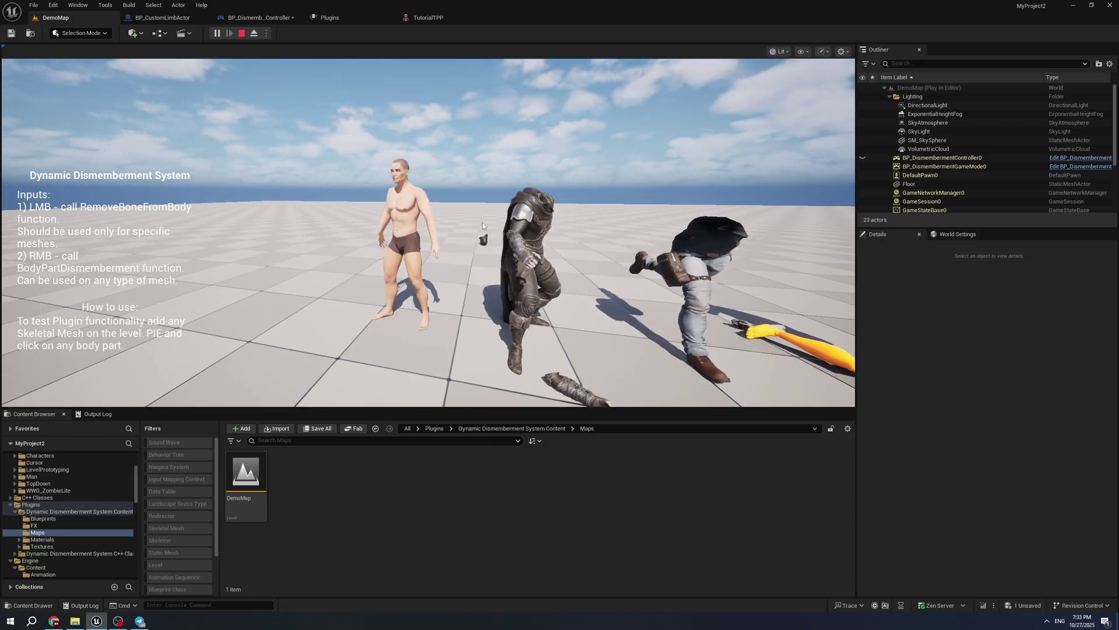
{"action": "left_click", "coordinate": [425, 219]}
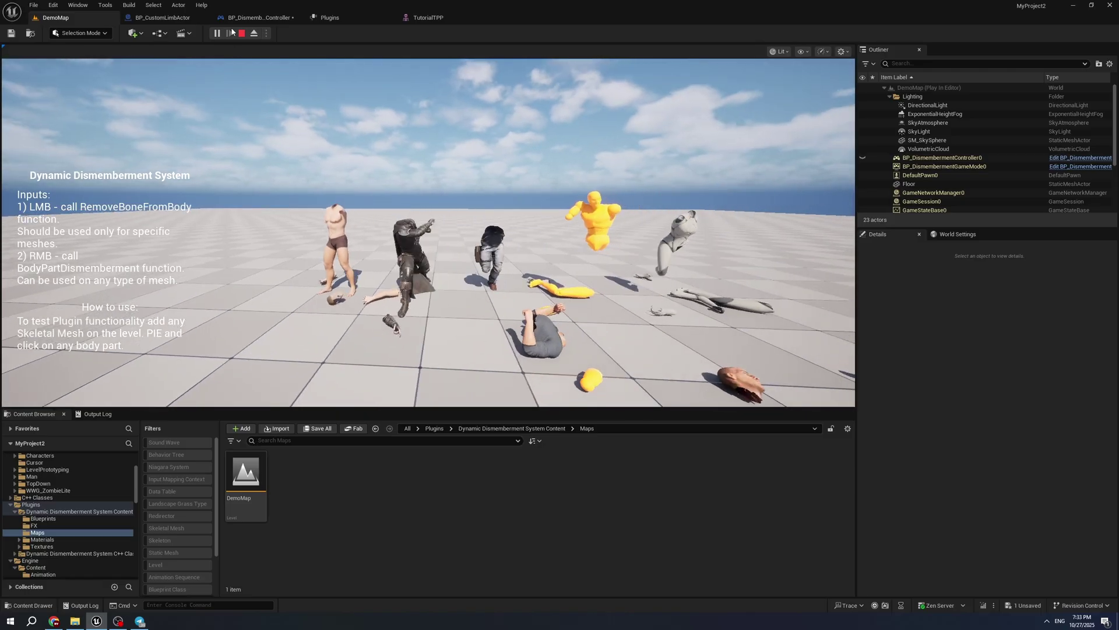
{"action": "left_click", "coordinate": [242, 33]}
- Set the Body Part Dismemberment node's Allowed Weight Threshold to 1.0, compile the blueprint and play DemoMap
{"action": "left_click", "coordinate": [256, 17]}
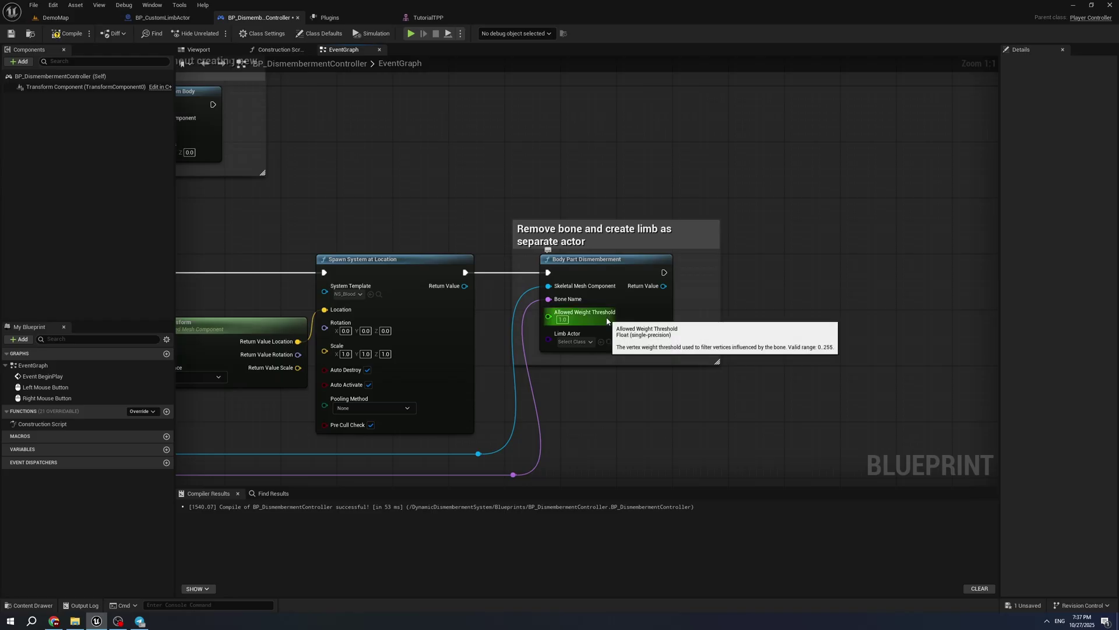
{"action": "left_click", "coordinate": [68, 33]}
{"action": "left_click", "coordinate": [55, 18]}
{"action": "left_click", "coordinate": [217, 33]}
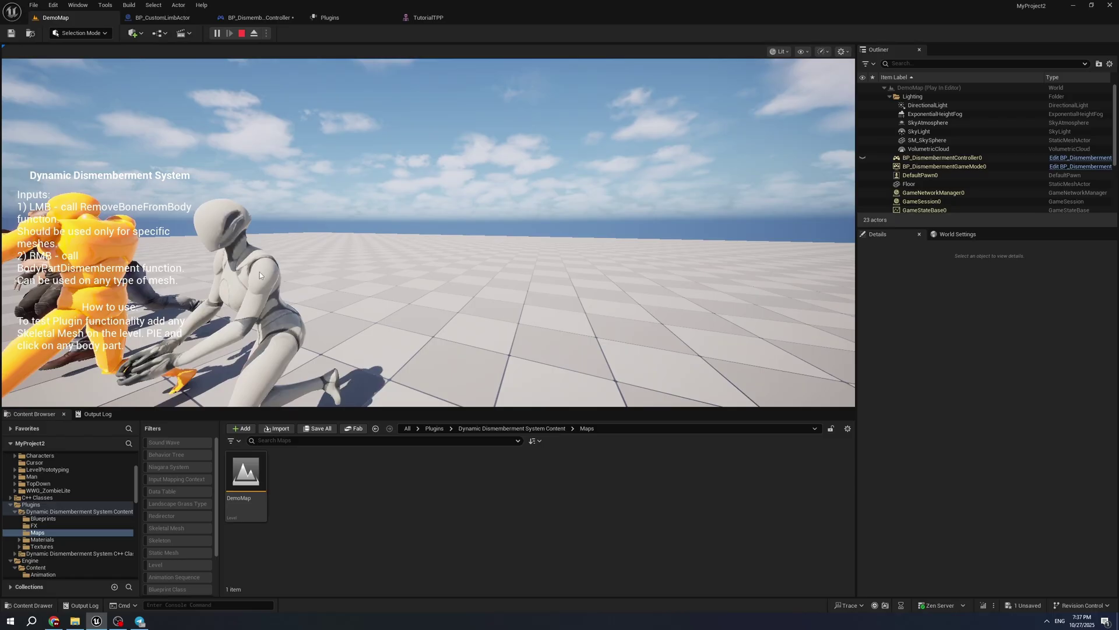
- Detach the gray mannequin's arm, inspect the cut end of the separated limb from close up, and stop the play session
{"action": "left_click", "coordinate": [260, 272]}
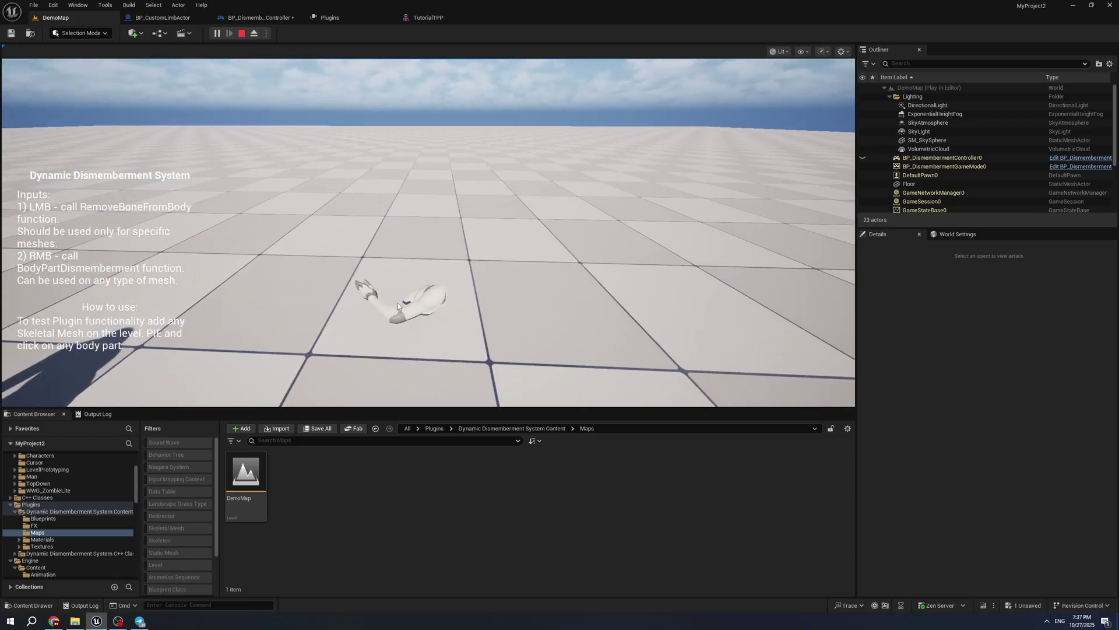
{"action": "key", "text": "a"}
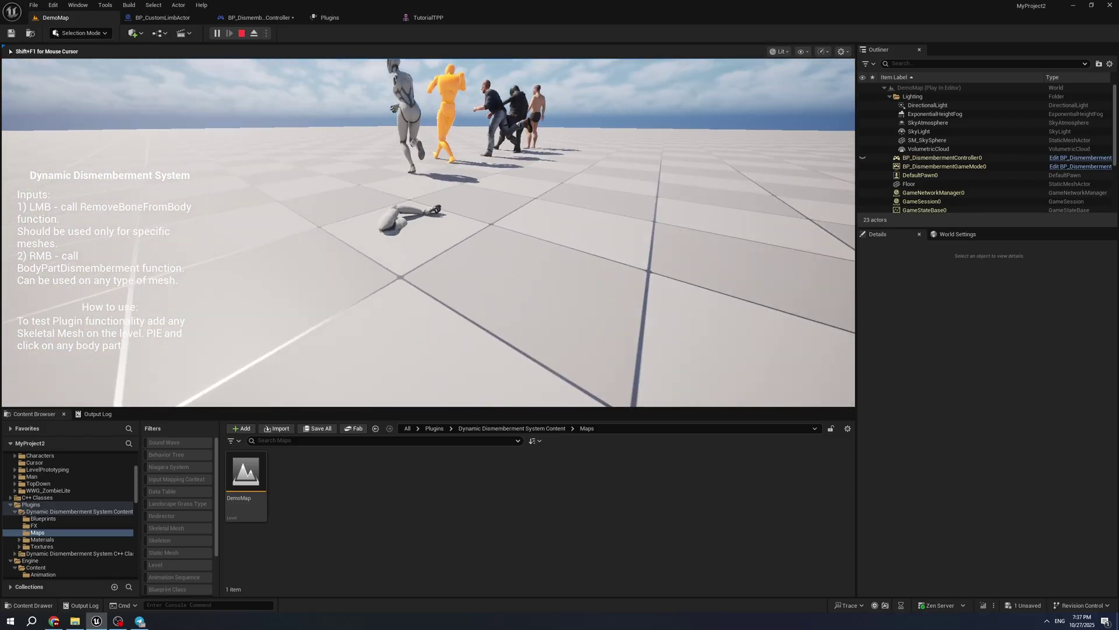
{"action": "key", "text": "shift+F1"}
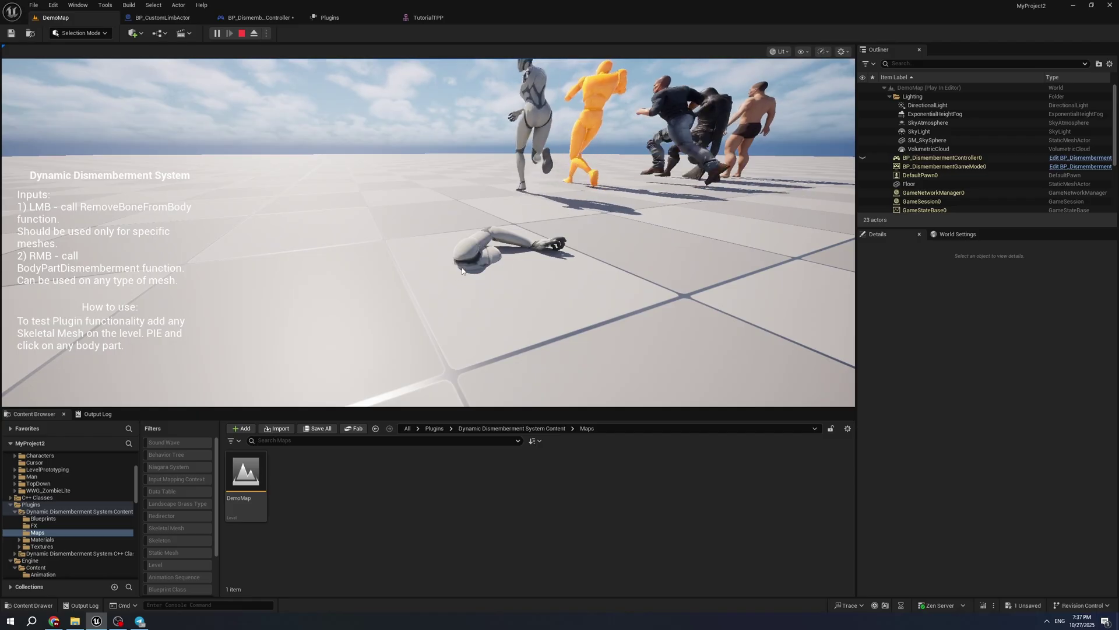
{"action": "left_click_drag", "start_coordinate": [520, 271], "coordinate": [531, 251]}
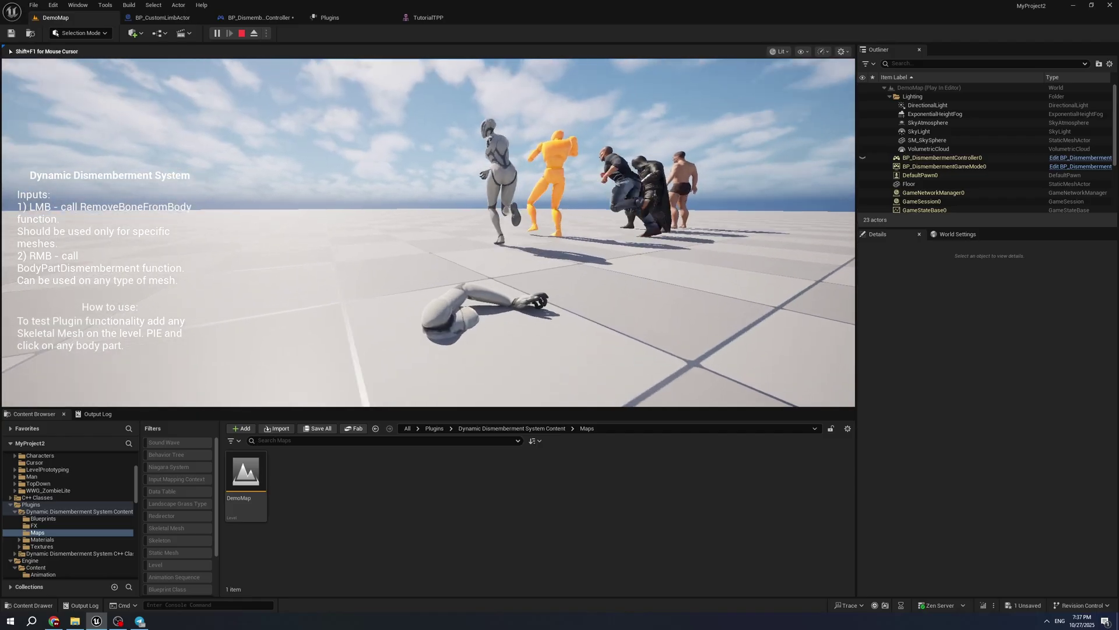
{"action": "key", "text": "w"}
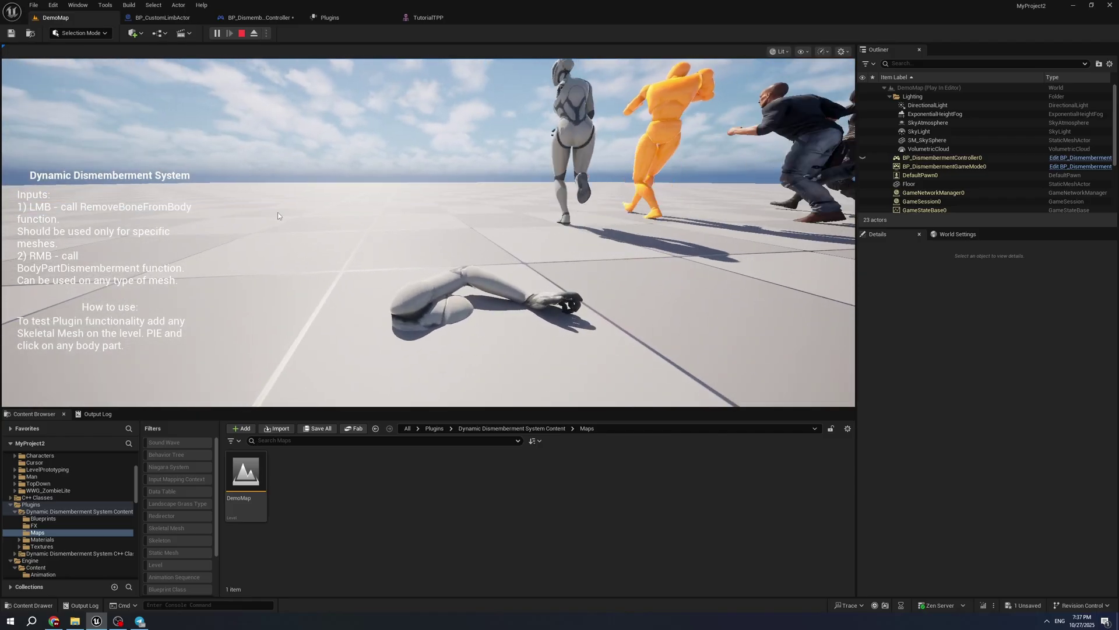
{"action": "left_click", "coordinate": [242, 33]}
- Set the Allowed Weight Threshold of the Body Part Dismemberment node to 120 and save the blueprint
{"action": "left_click", "coordinate": [256, 18]}
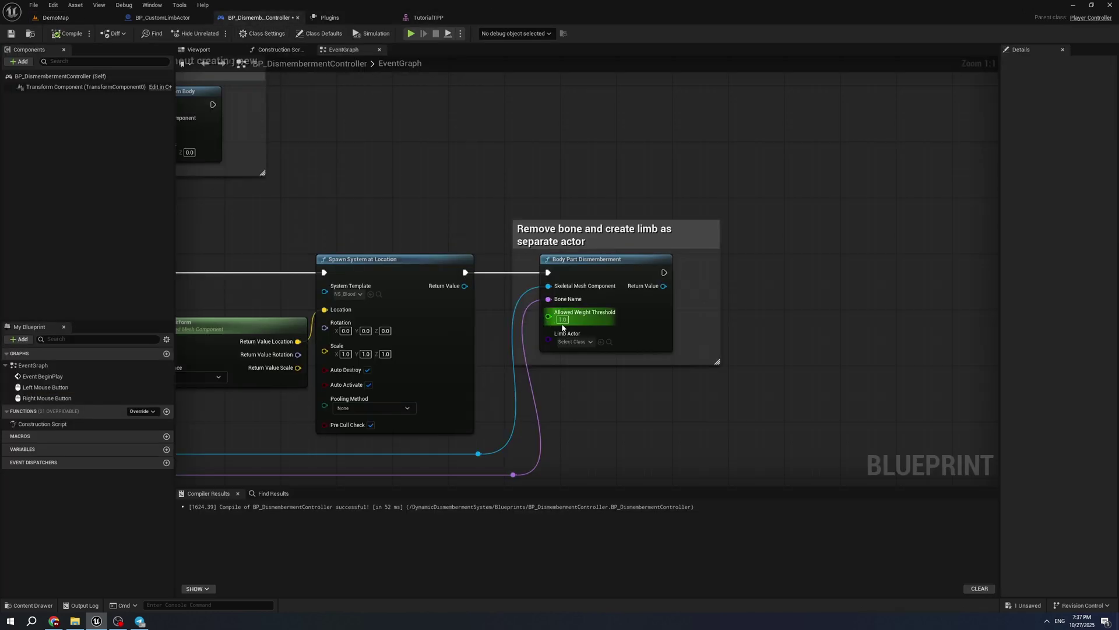
{"action": "type", "text": "120"}
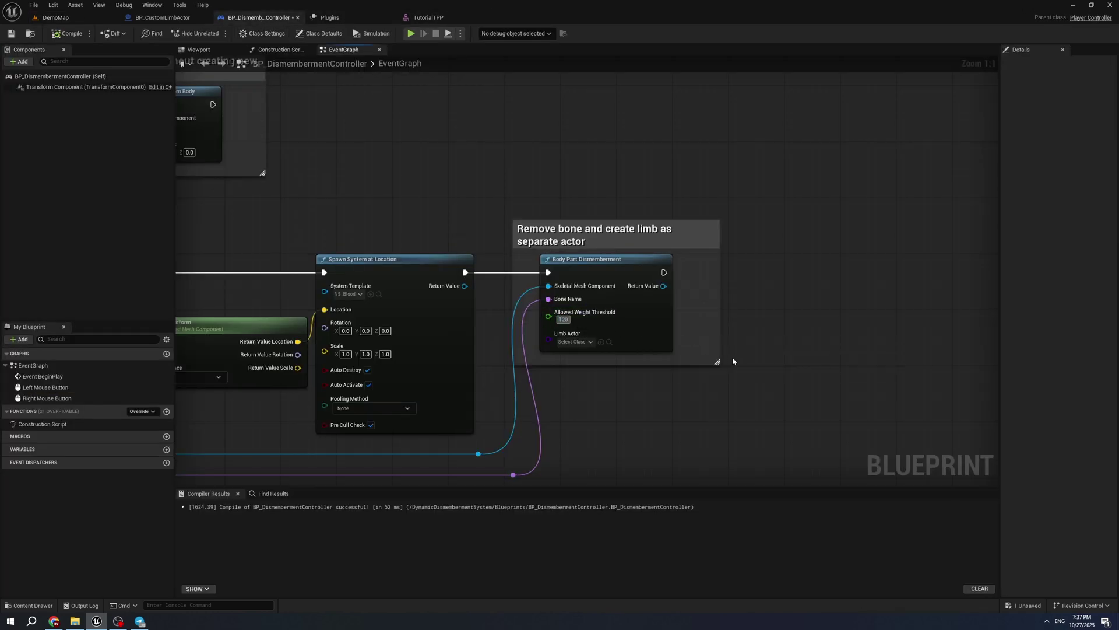
{"action": "key", "text": "Return"}
{"action": "left_click", "coordinate": [8, 37]}
- Play DemoMap again and detach the gray mannequin's arm to test the new weight threshold
{"action": "left_click", "coordinate": [57, 19]}
{"action": "right_click_drag", "start_coordinate": [414, 120], "coordinate": [484, 76]}
{"action": "key", "text": "alt+p"}
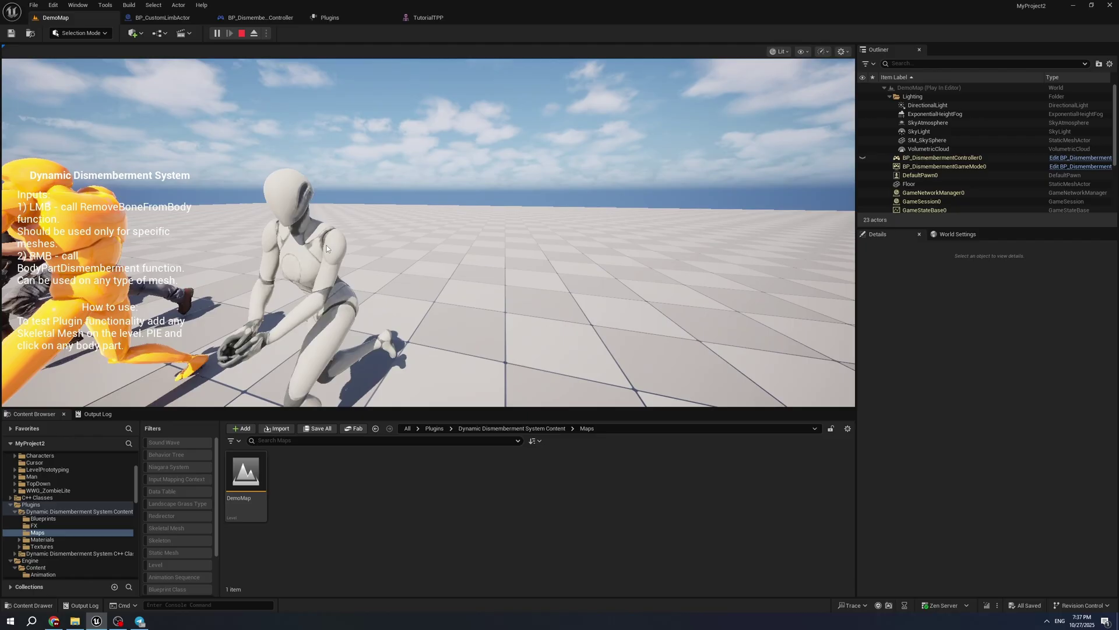
{"action": "left_click", "coordinate": [304, 249]}
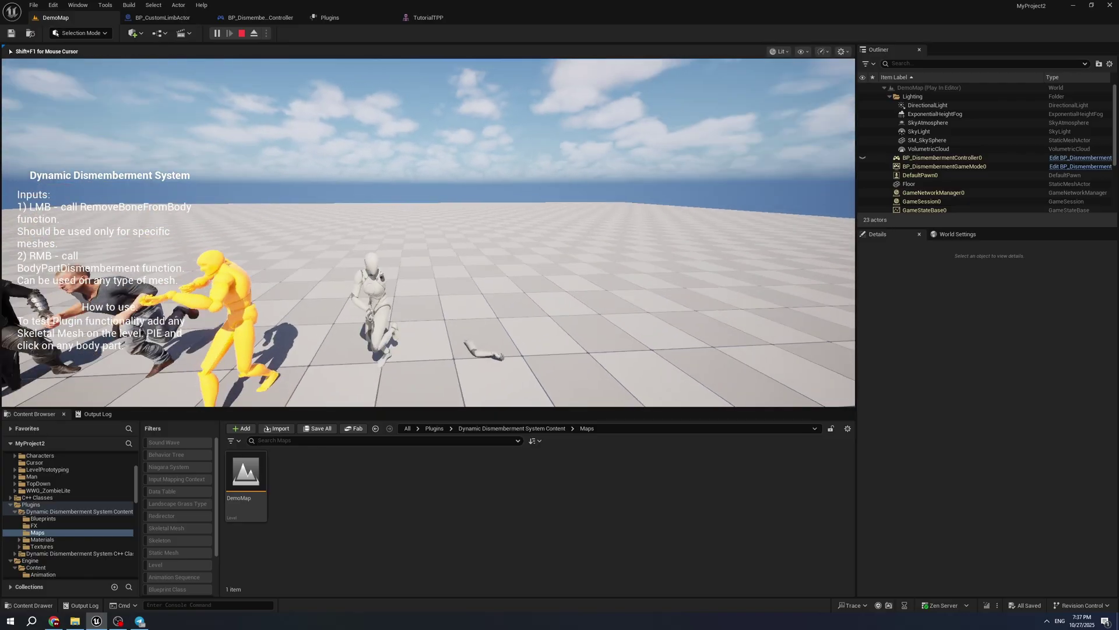
{"action": "key", "text": "shift+F1"}
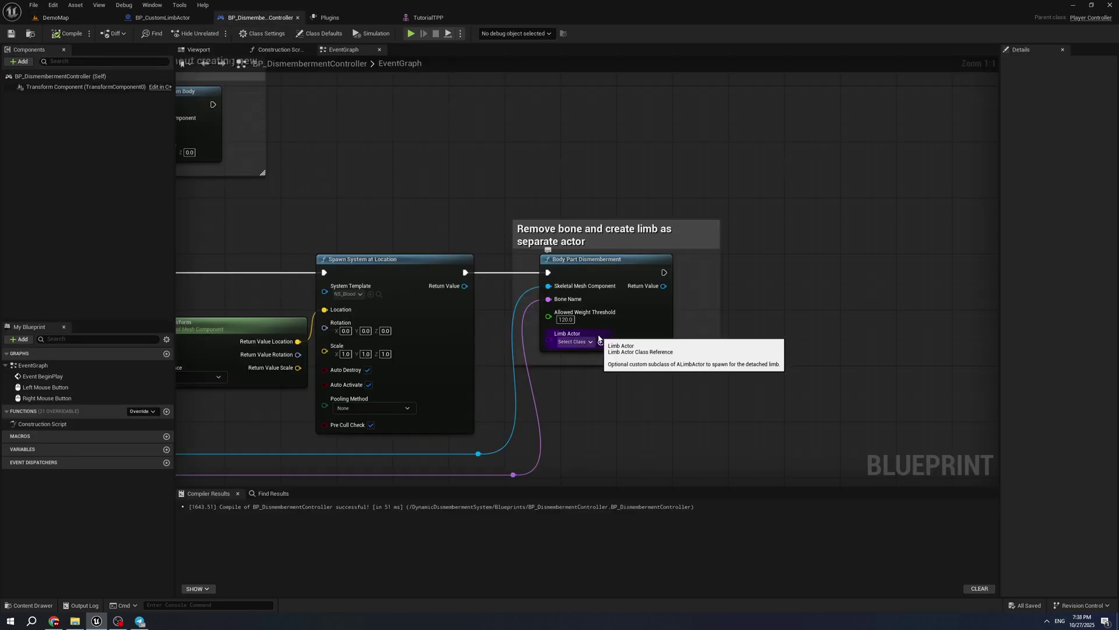
- Assign BP_CustomLimbActor as the node's Limb Actor class and examine the component-hit decal logic in that class's event graph
{"action": "left_click", "coordinate": [585, 342]}
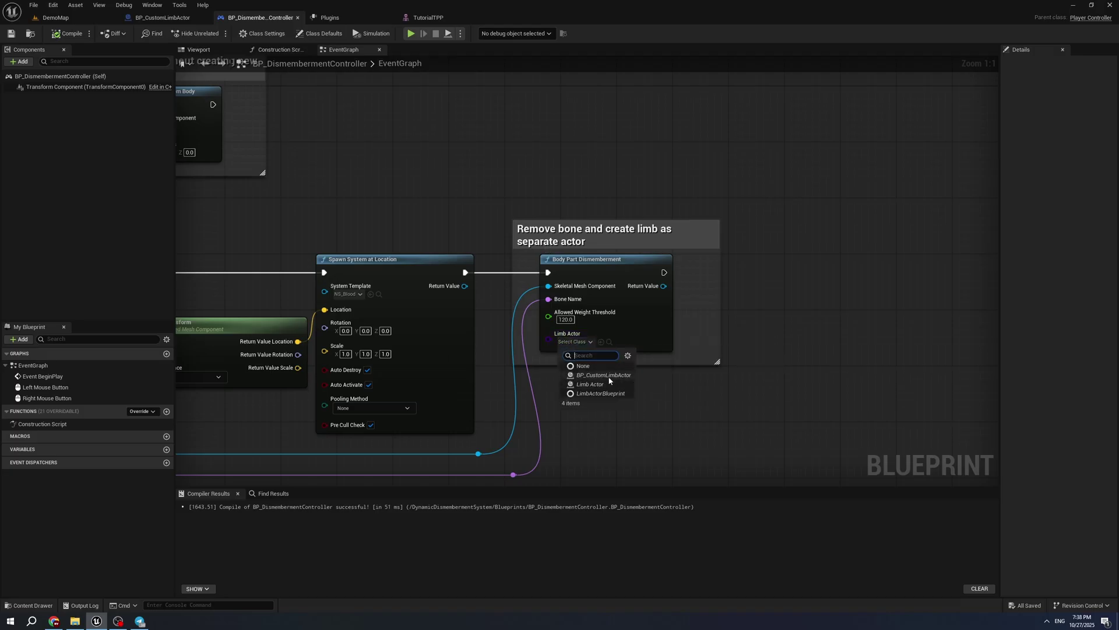
{"action": "left_click", "coordinate": [604, 375]}
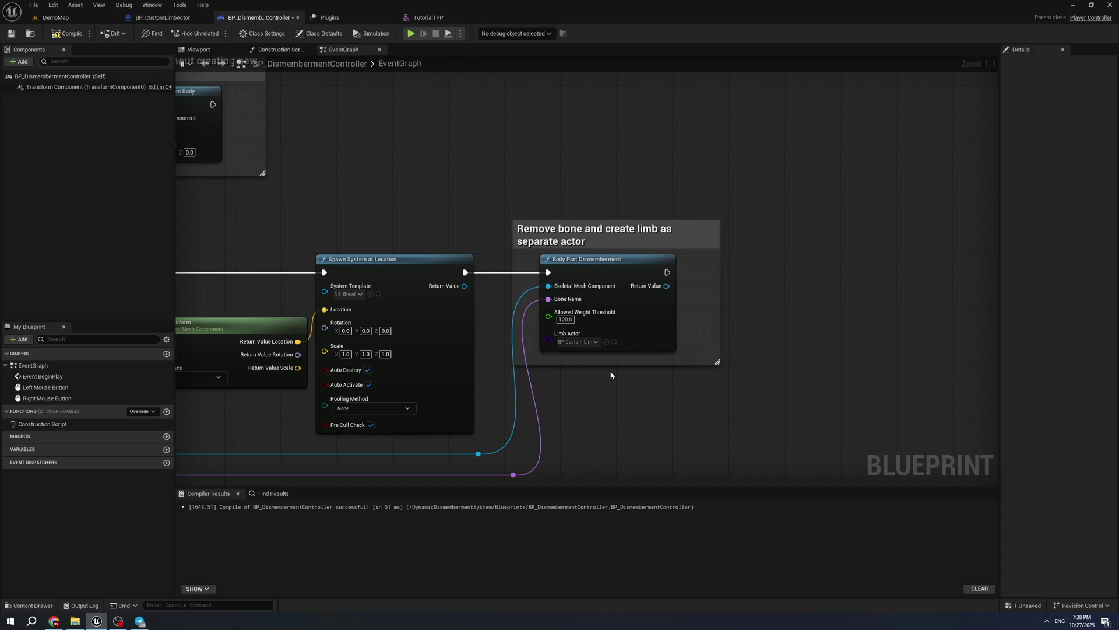
{"action": "left_click", "coordinate": [615, 343]}
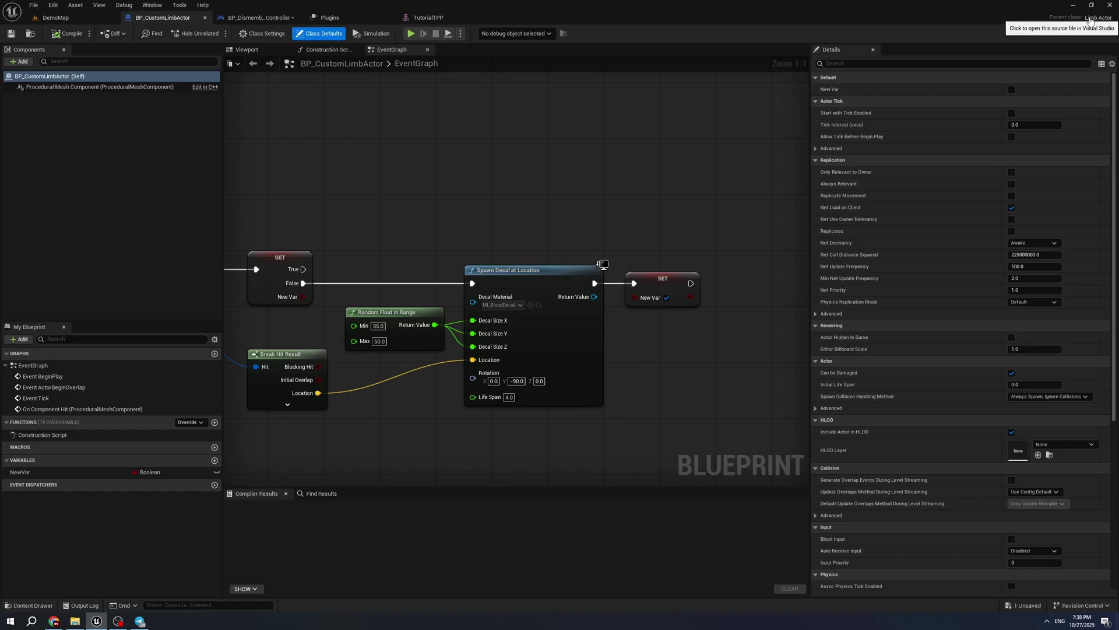
{"action": "scroll", "coordinate": [592, 210], "scroll_direction": "down", "scroll_amount": 2}
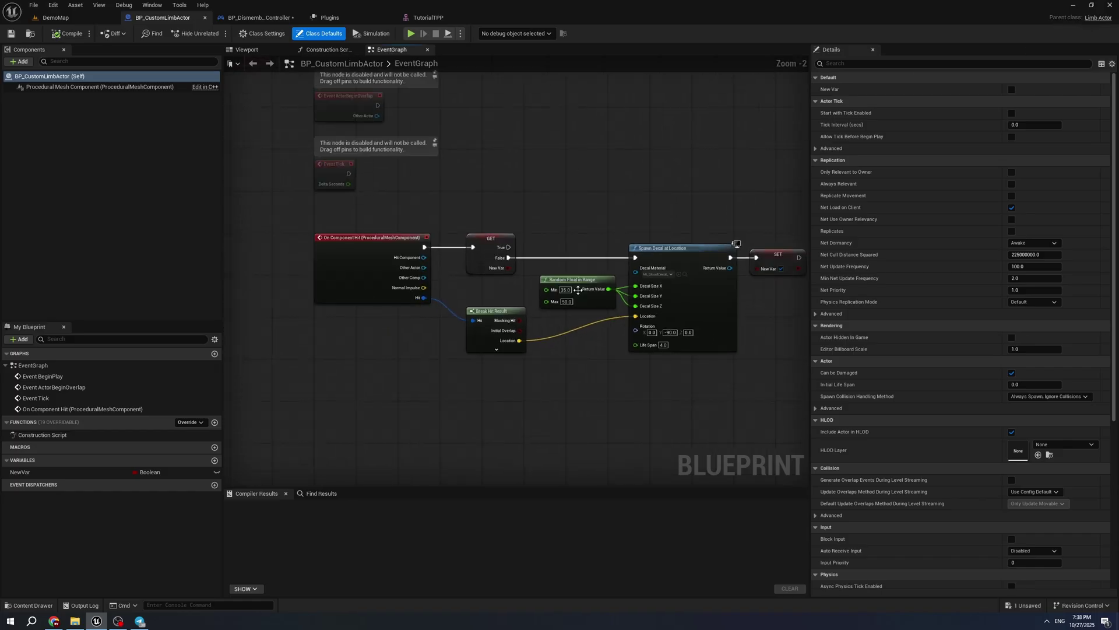
{"action": "right_click_drag", "start_coordinate": [578, 290], "coordinate": [510, 288]}
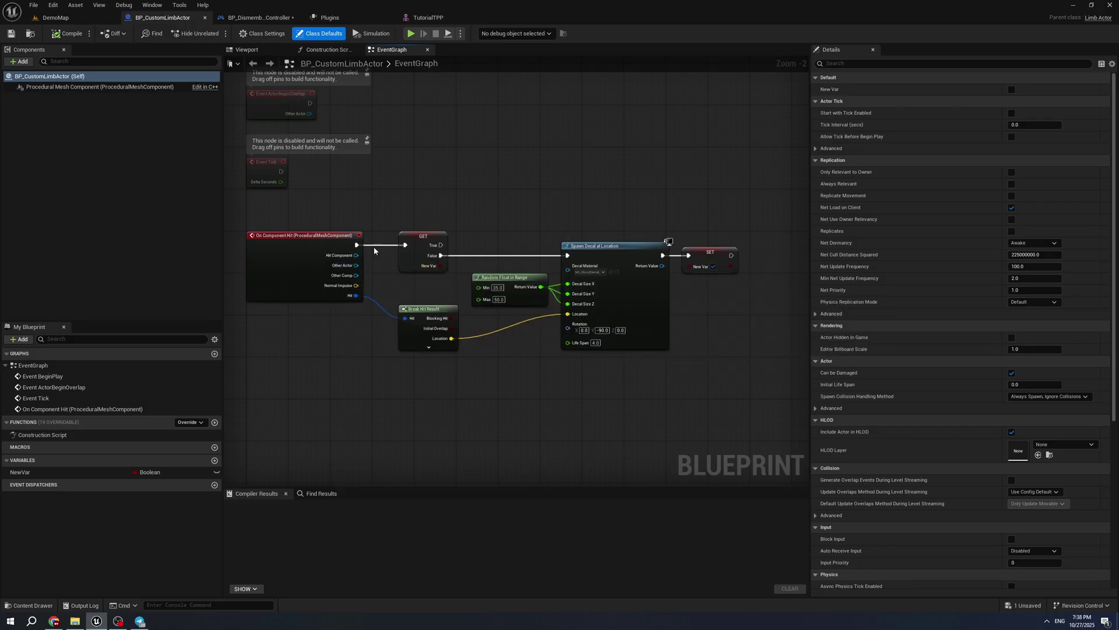
- Play DemoMap and separate the shirtless man's head and arms to test the custom limb actor's blood decals
{"action": "left_click", "coordinate": [56, 17]}
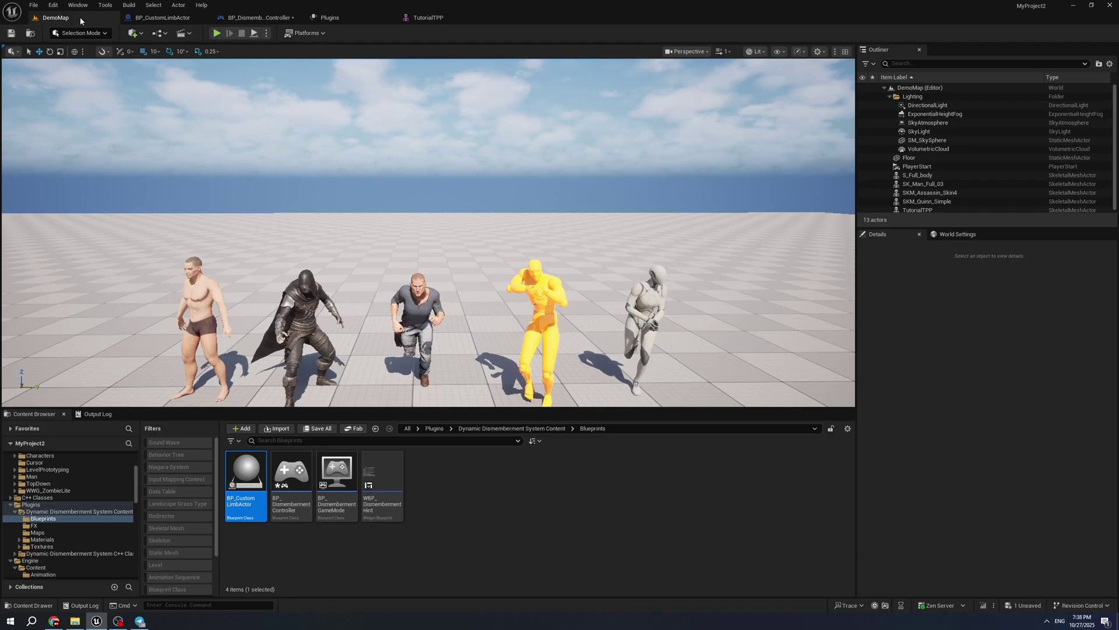
{"action": "left_click", "coordinate": [216, 33]}
{"action": "key", "text": "w"}
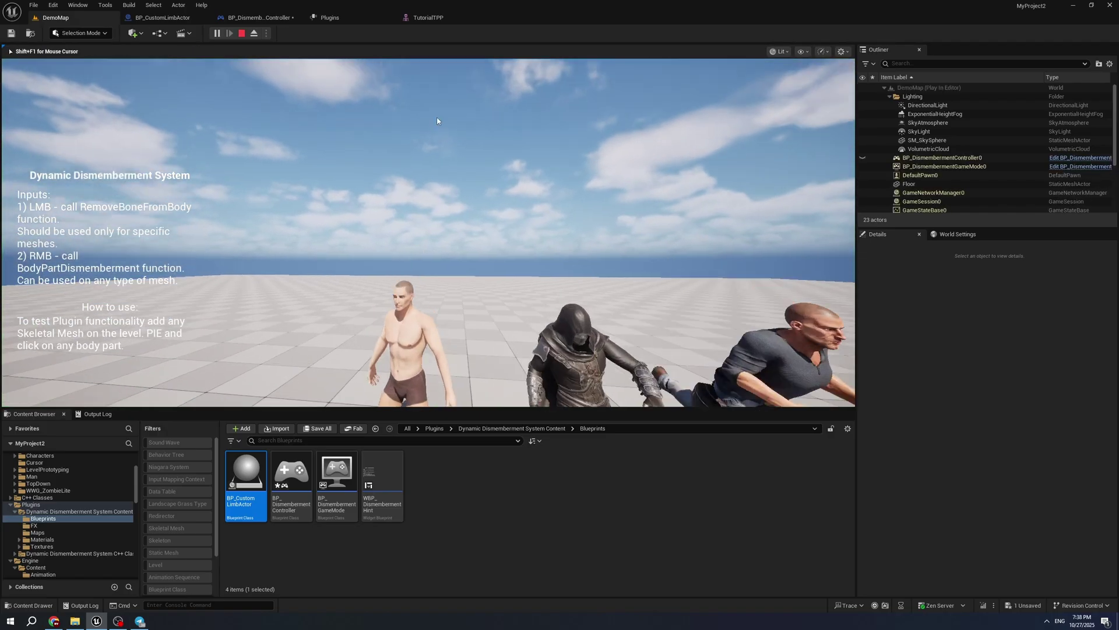
{"action": "left_click", "coordinate": [428, 232]}
{"action": "left_click_drag", "start_coordinate": [429, 232], "coordinate": [429, 262]}
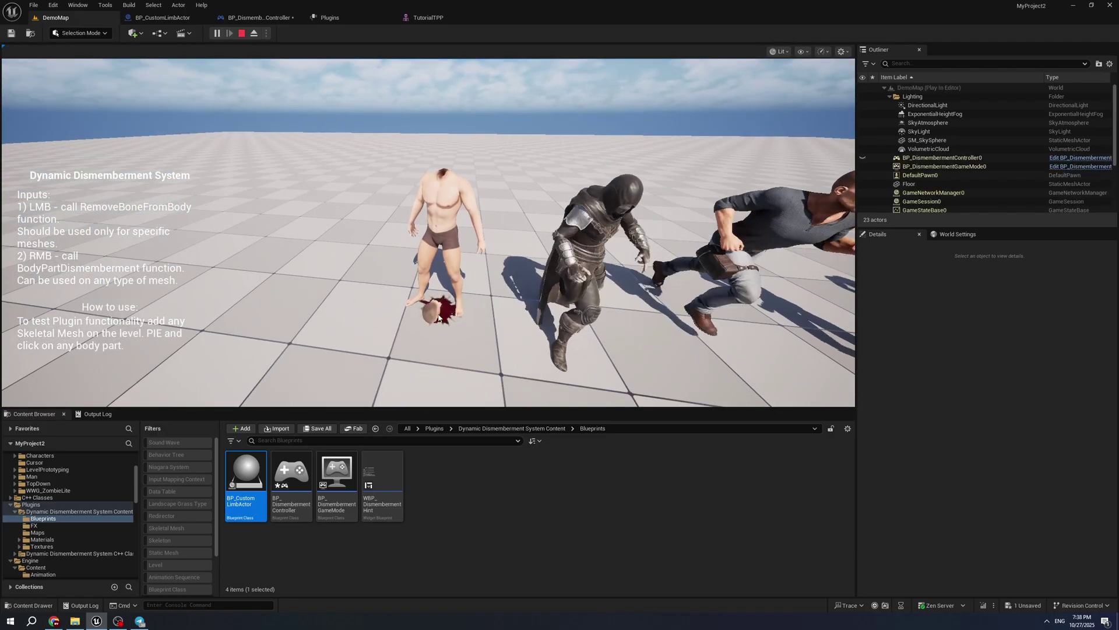
{"action": "left_click", "coordinate": [472, 232]}
{"action": "left_click", "coordinate": [413, 211]}
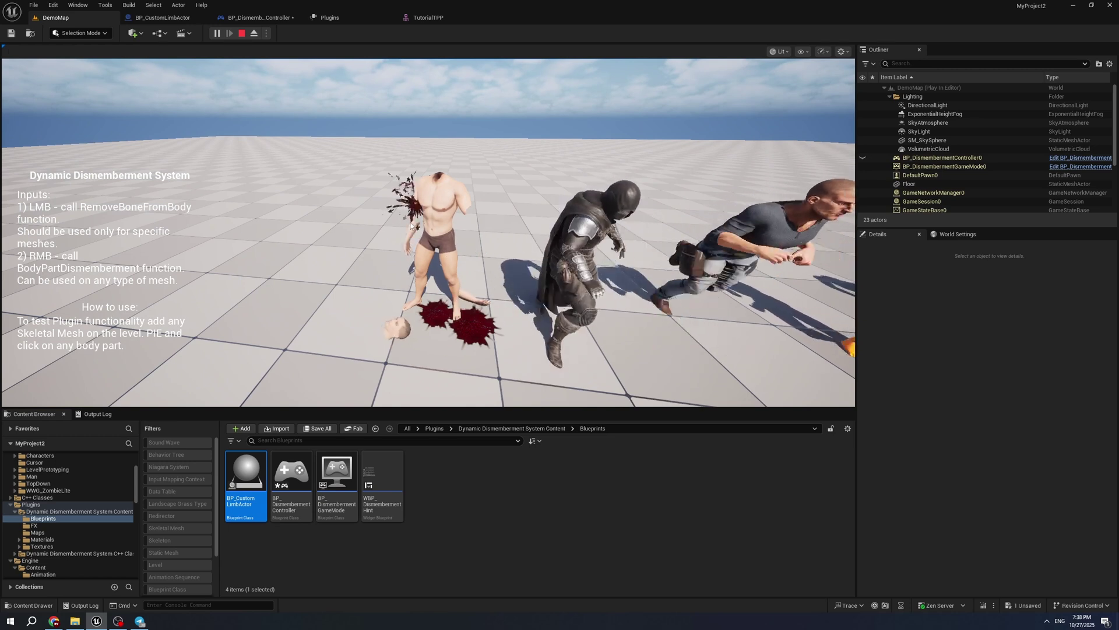
- Separate limbs of the gray mannequin in the running DemoMap to test the custom limb actor's blood decals, and end the play session
{"action": "key", "text": "a"}
{"action": "mouse_move", "coordinate": [420, 242]}
{"action": "left_mouse_down"}
{"action": "mouse_move", "coordinate": [452, 254]}
{"action": "mouse_move", "coordinate": [449, 236]}
{"action": "mouse_move", "coordinate": [588, 139]}
{"action": "left_mouse_up"}
{"action": "left_click", "coordinate": [453, 255]}
{"action": "left_click", "coordinate": [430, 246]}
{"action": "key", "text": "d"}
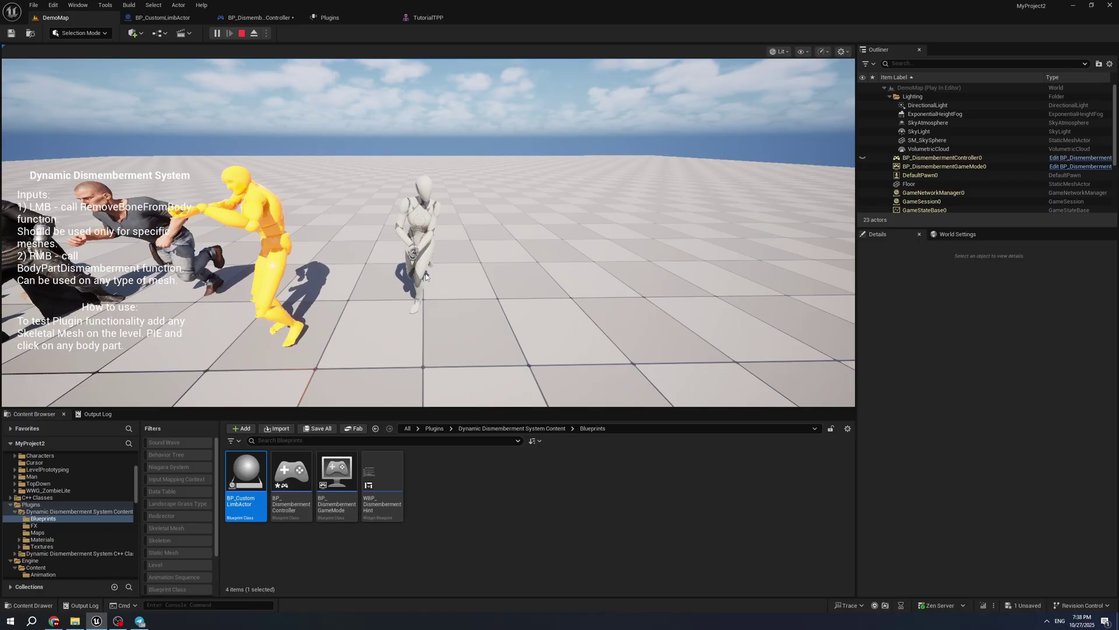
{"action": "left_click", "coordinate": [430, 280]}
{"action": "left_click", "coordinate": [430, 224]}
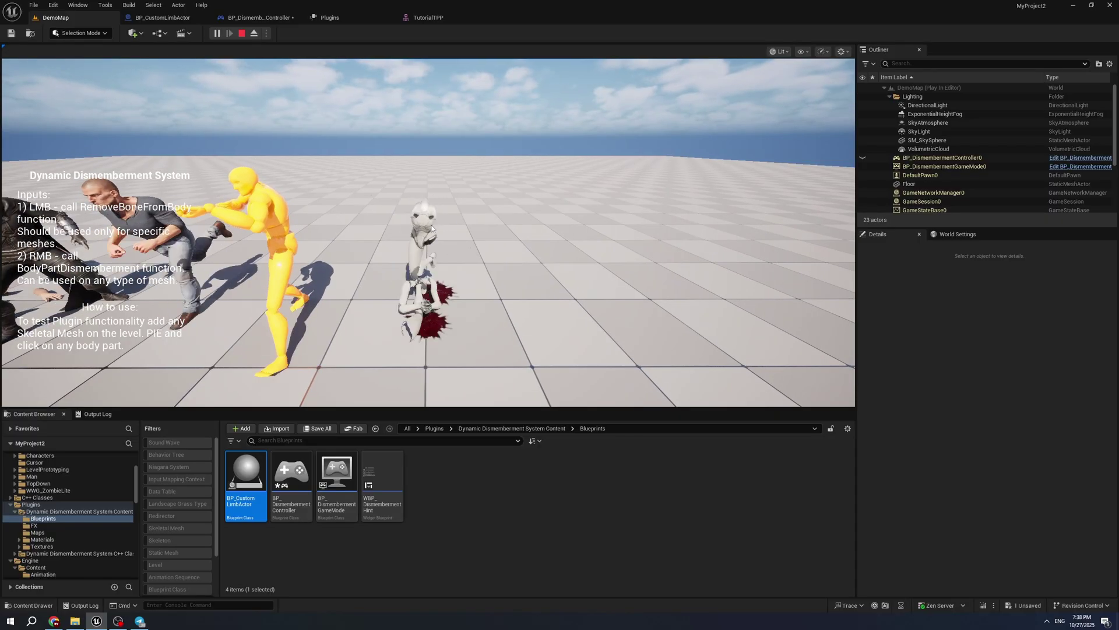
{"action": "left_click", "coordinate": [425, 245]}
{"action": "left_click_drag", "start_coordinate": [424, 242], "coordinate": [383, 183]}
{"action": "key", "text": "Escape"}
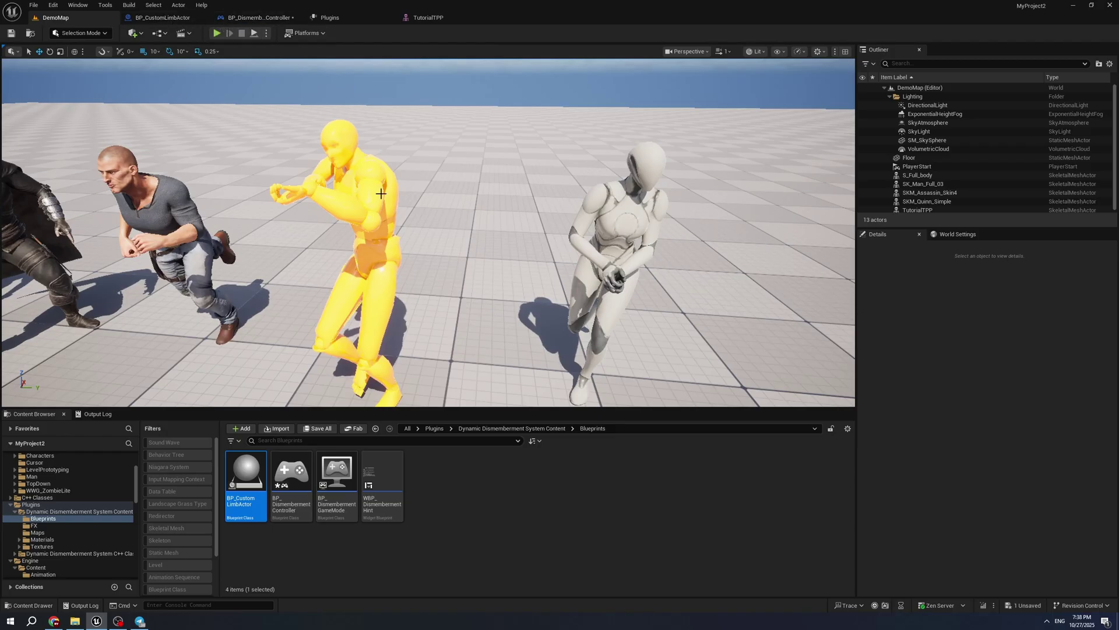
- Review the decal spawning logic in BP_CustomLimbActor's event graph, and return to the dismemberment controller blueprint
{"action": "left_click", "coordinate": [162, 17]}
{"action": "left_click", "coordinate": [95, 87]}
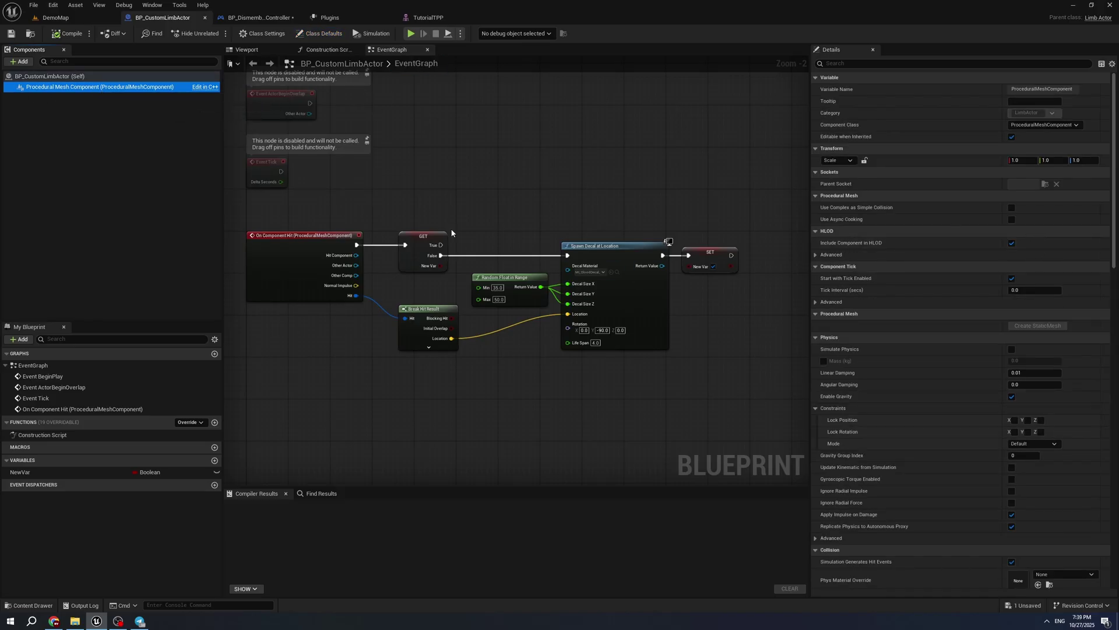
{"action": "right_click_drag", "start_coordinate": [648, 191], "coordinate": [604, 206]}
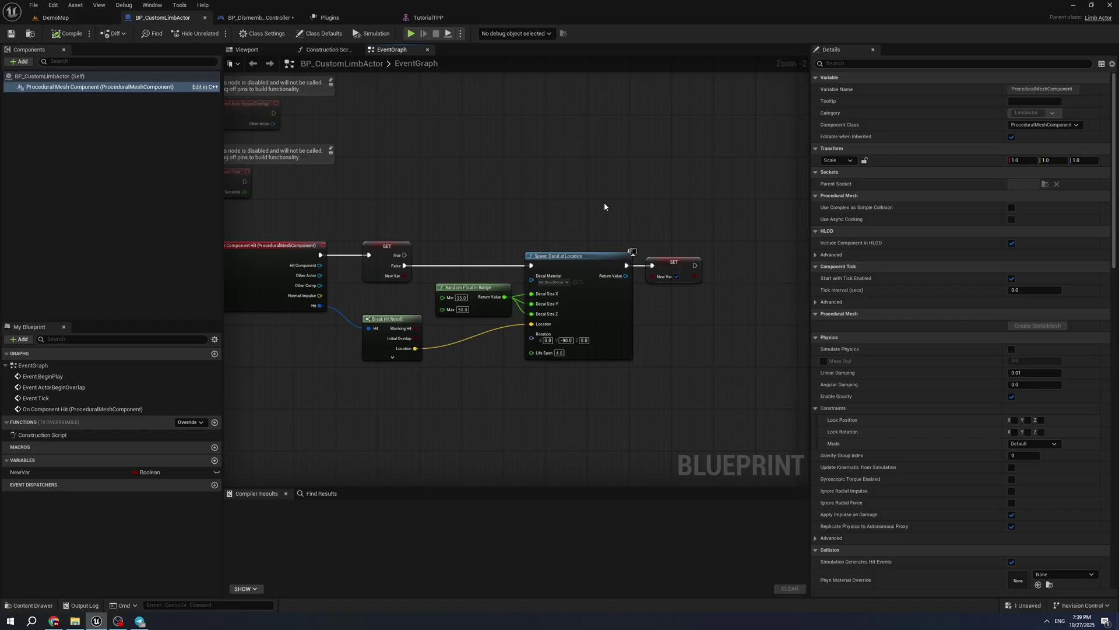
{"action": "left_click", "coordinate": [256, 17]}
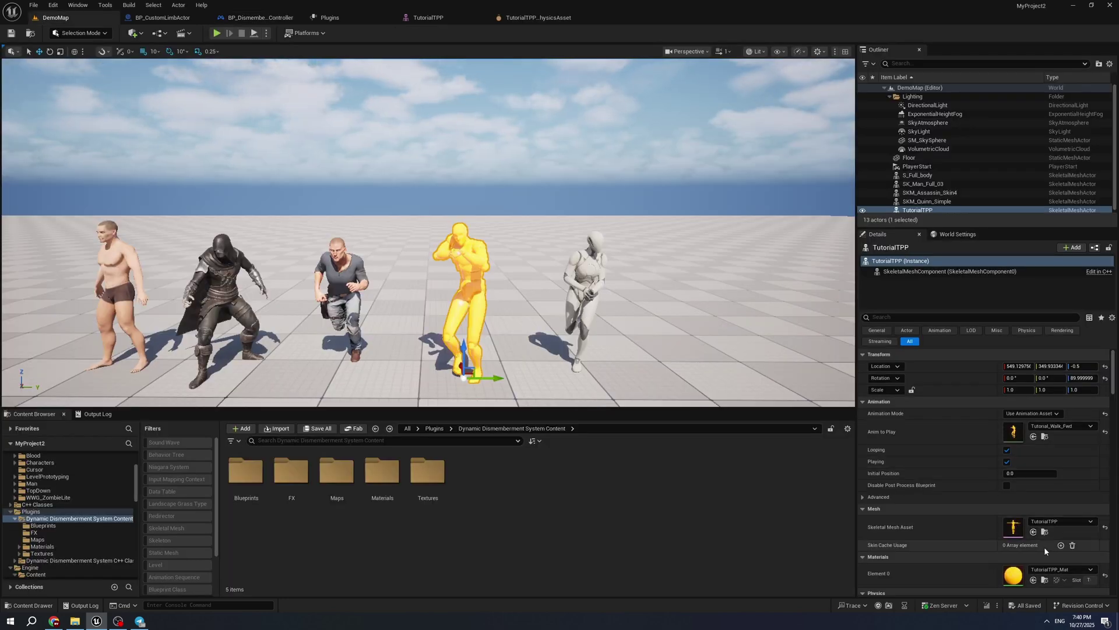
- Check the Physics Asset setting of the TutorialTPP skeletal mesh and locate that mesh in its Character content folder
{"action": "left_click", "coordinate": [434, 22]}
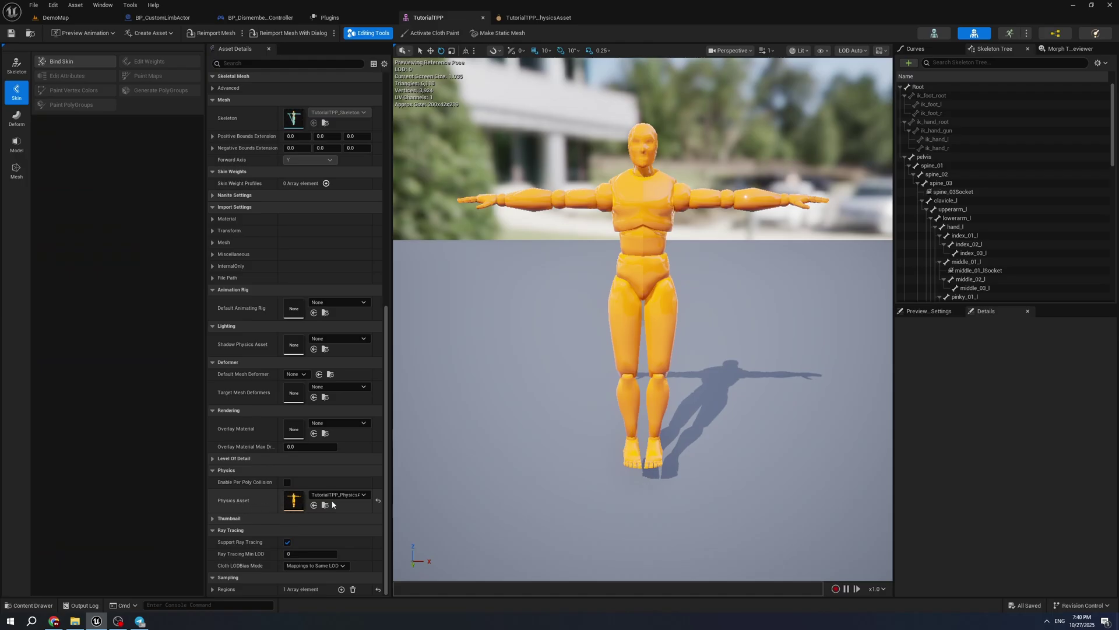
{"action": "left_click", "coordinate": [56, 19]}
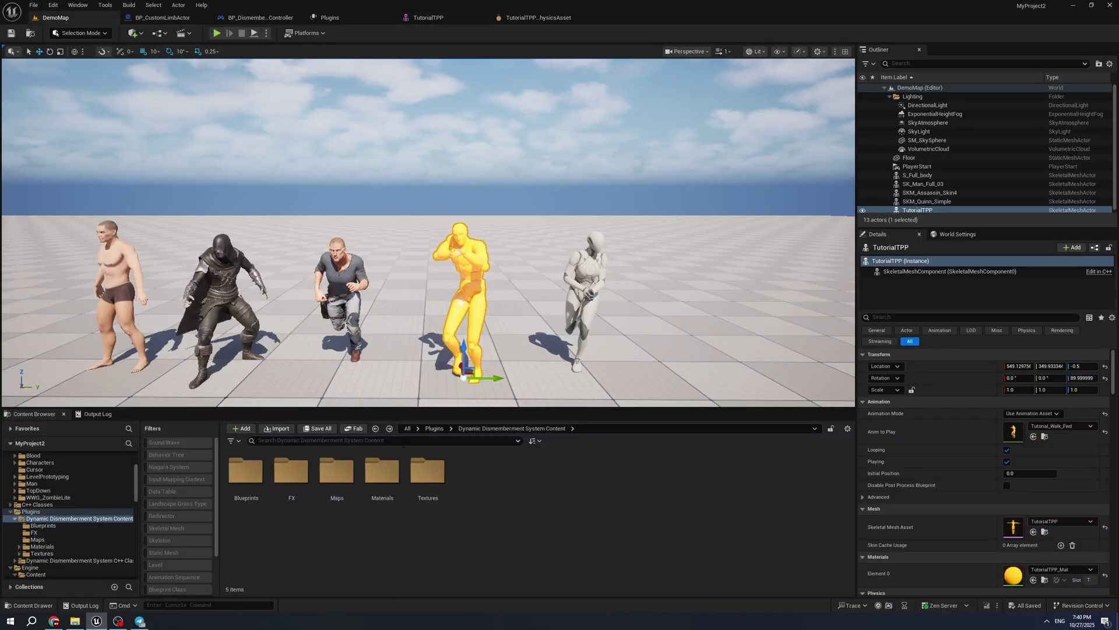
{"action": "left_click", "coordinate": [429, 17]}
{"action": "left_click", "coordinate": [36, 34]}
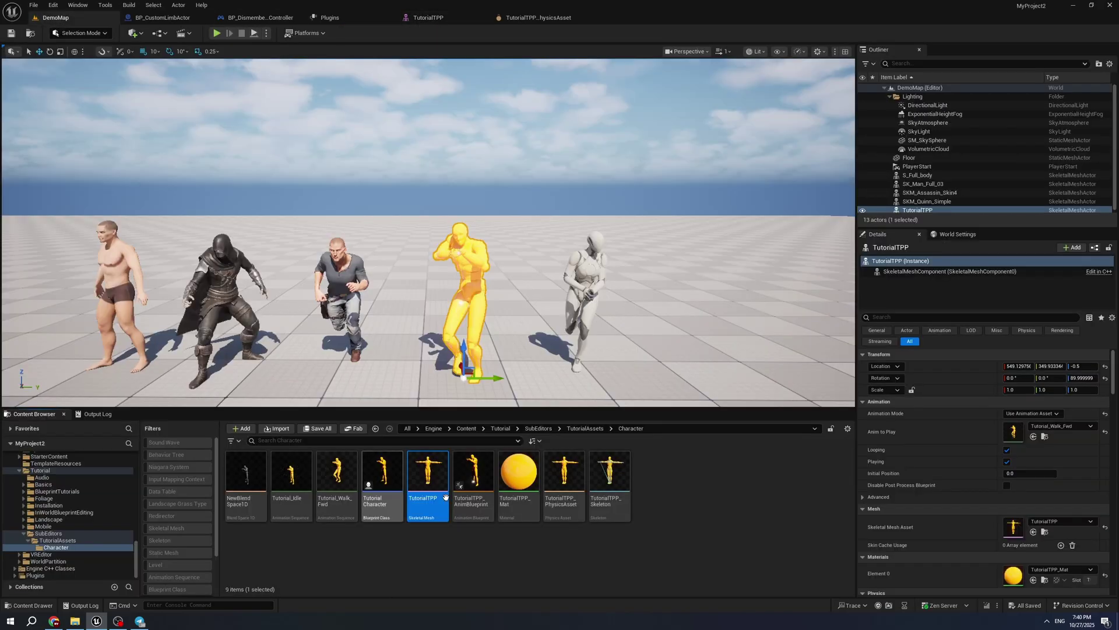
- Try creating and assigning a physics asset for the TutorialTPP skeletal mesh, examine the bodies in TutorialTPP_PhysicsAsset, and return to DemoMap
{"action": "right_click", "coordinate": [436, 473]}
{"action": "mouse_move", "coordinate": [492, 155]}
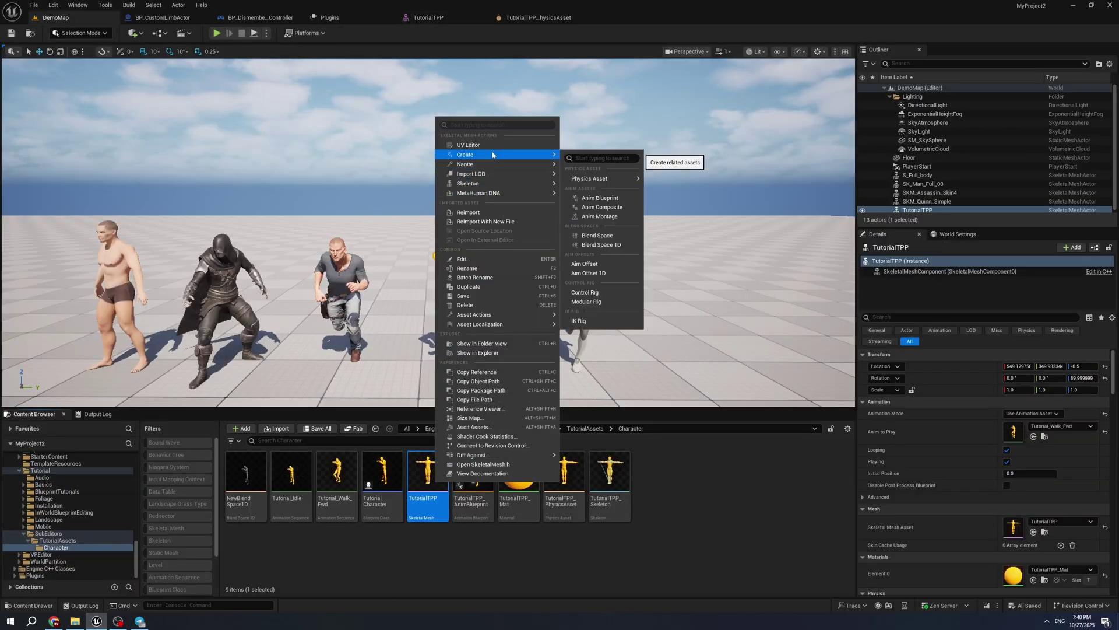
{"action": "mouse_move", "coordinate": [588, 179]}
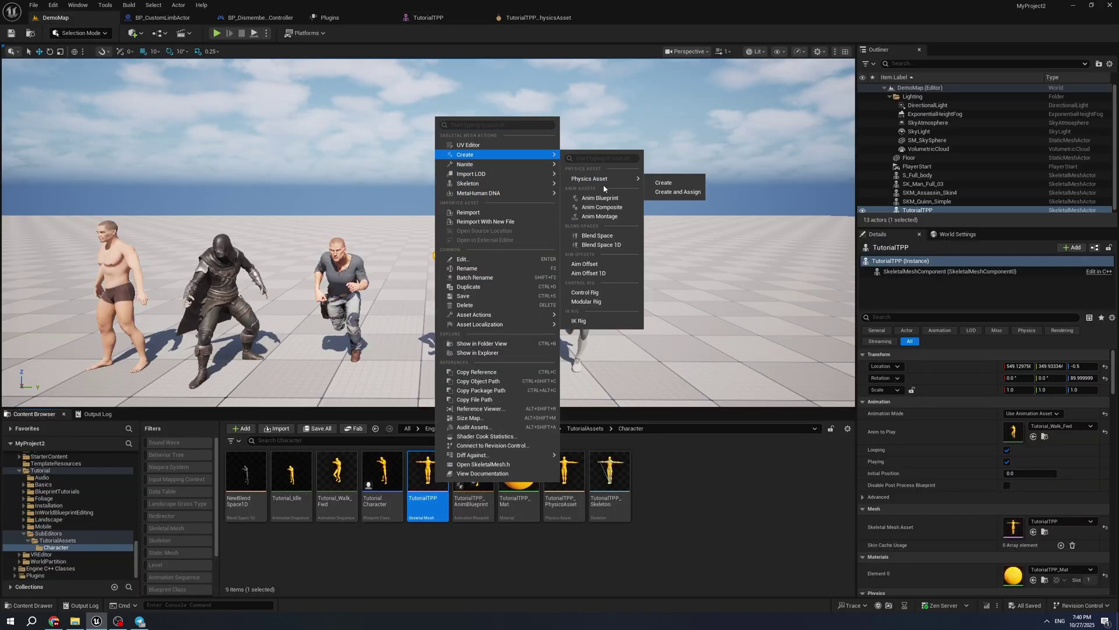
{"action": "left_click", "coordinate": [679, 191]}
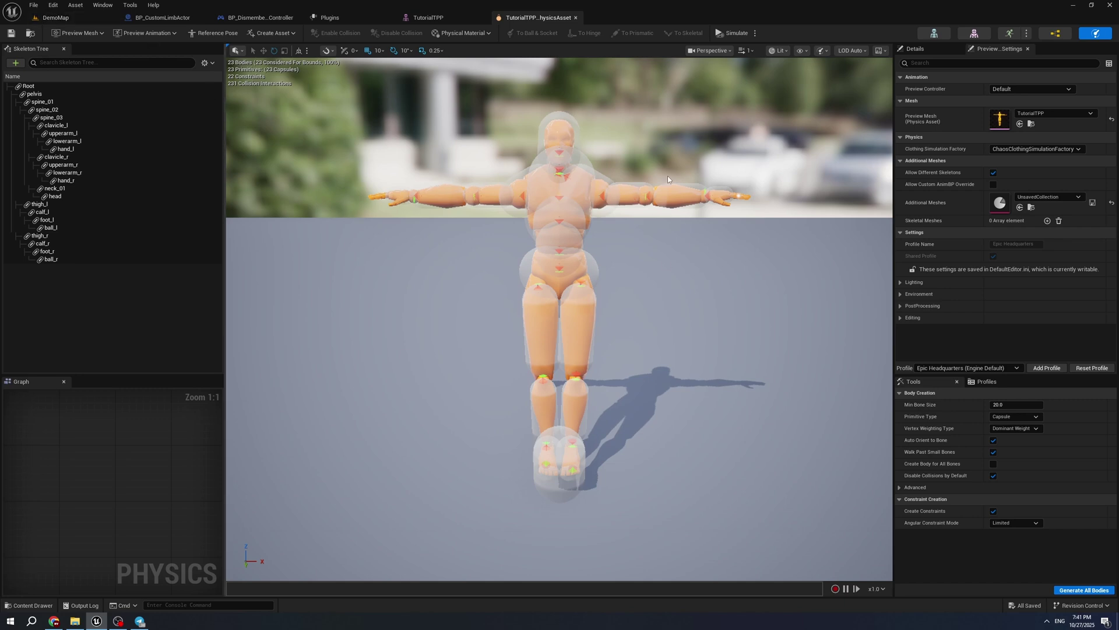
{"action": "left_click", "coordinate": [86, 16]}
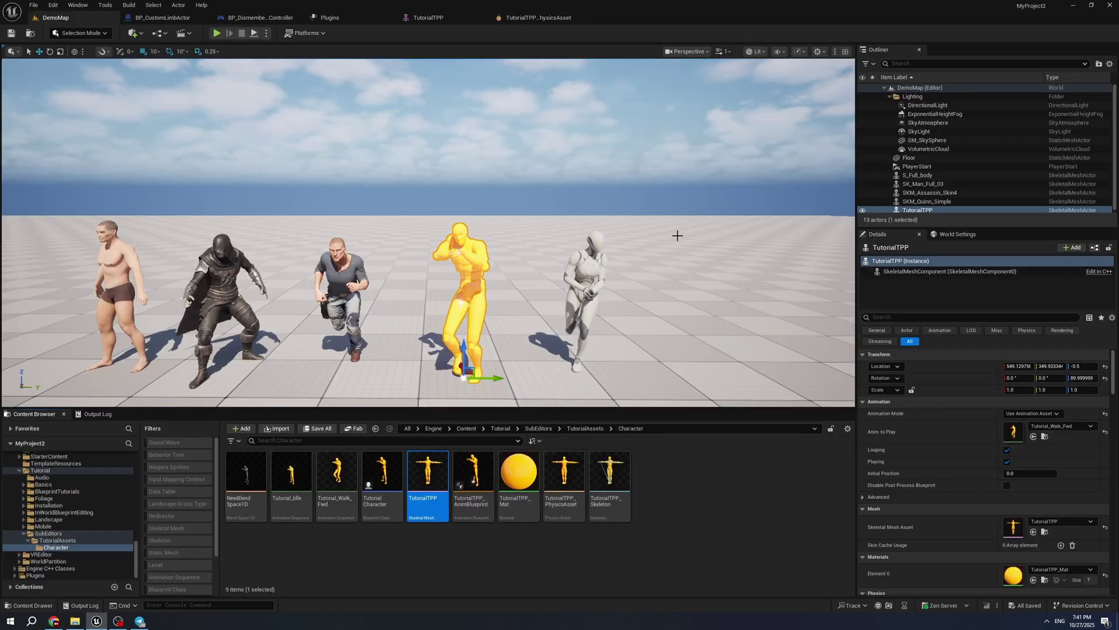